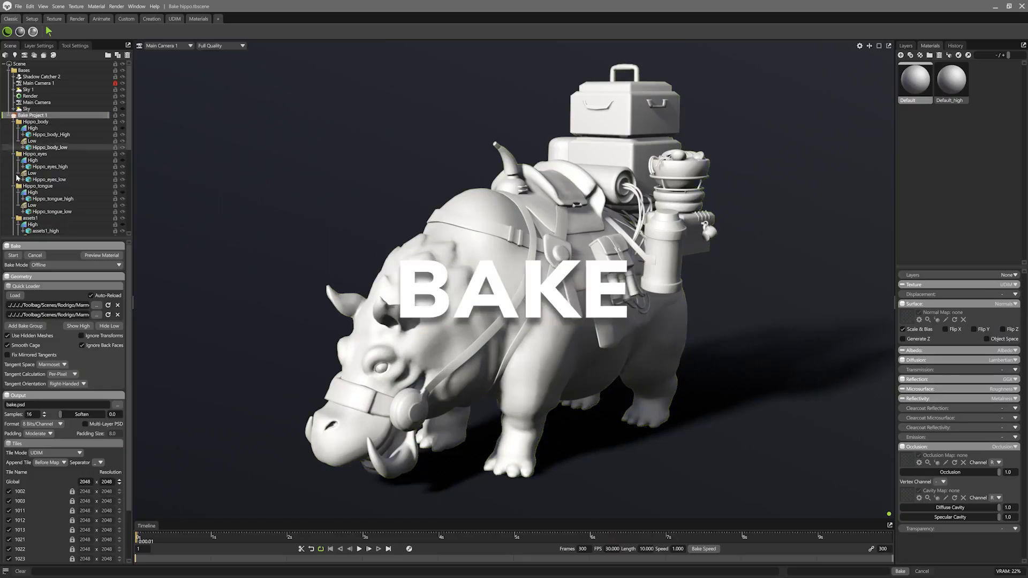
left_click(12, 255)
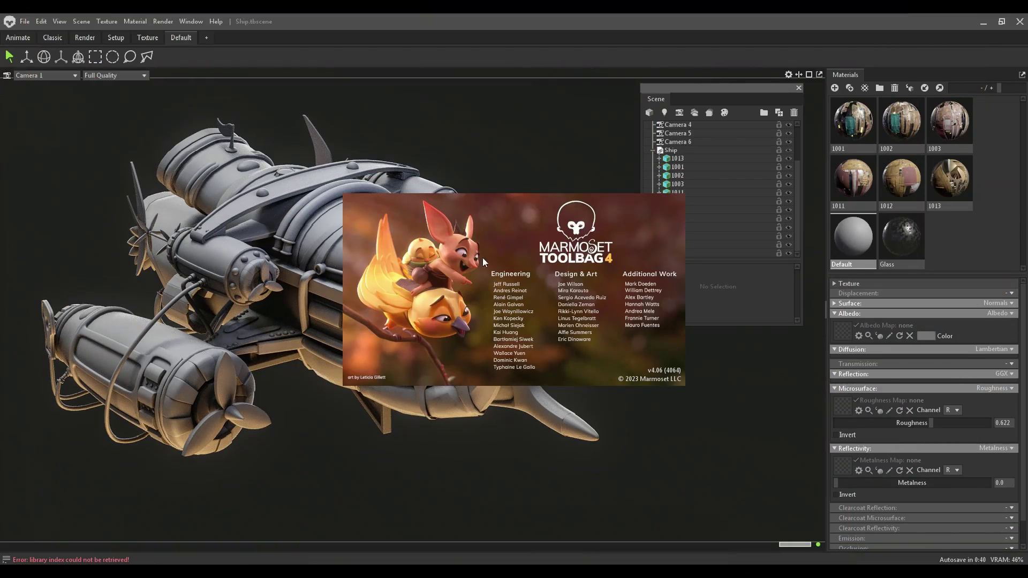
Step: Assign the numbered tile materials and the Glass material to the ship meshes with the matching names
left_click(558, 323)
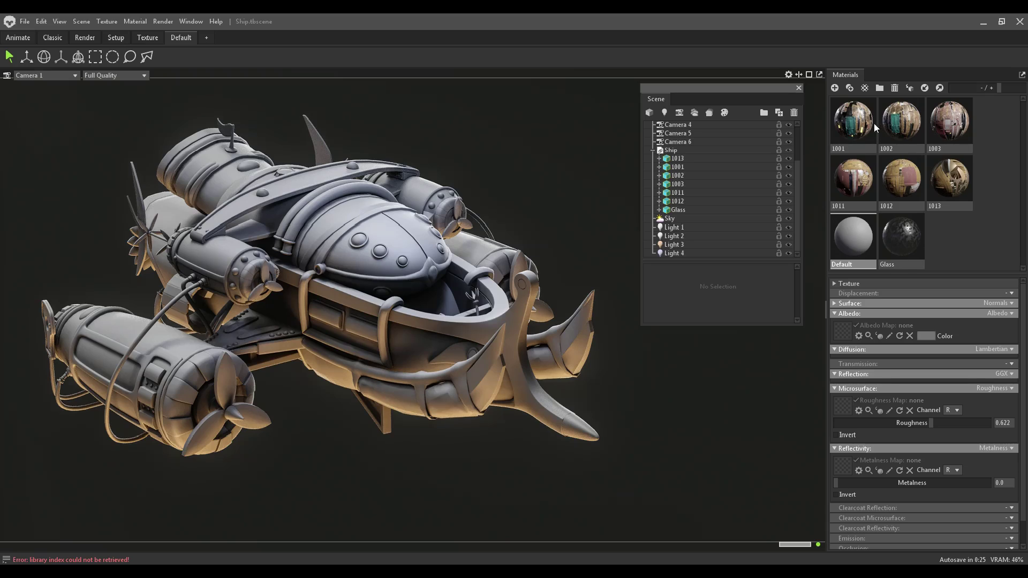
left_click_drag(901, 122, 711, 175)
left_click_drag(950, 122, 688, 184)
left_click_drag(861, 183, 691, 192)
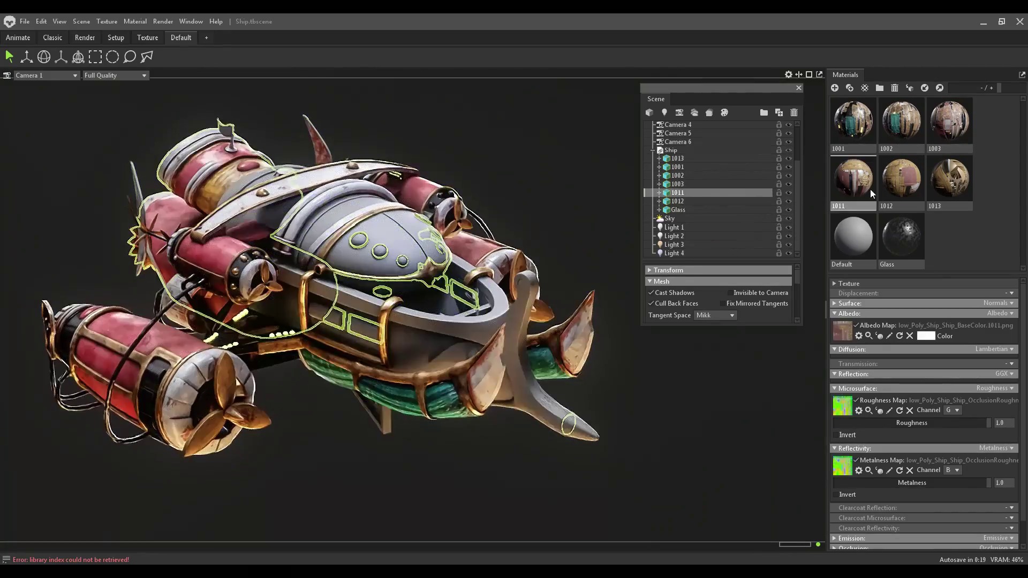
left_click_drag(949, 179, 677, 159)
left_click_drag(901, 235, 707, 211)
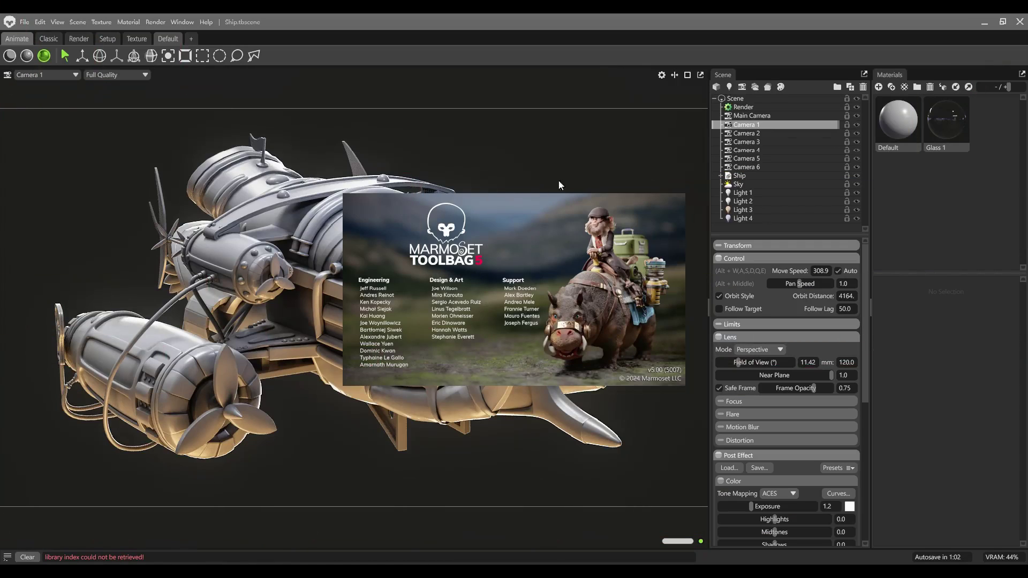
Step: Switch the Default material's texture mode to UDIM and load low_Poly_Ship_Ship_BaseColor.1001.png as its albedo map
left_click(901, 135)
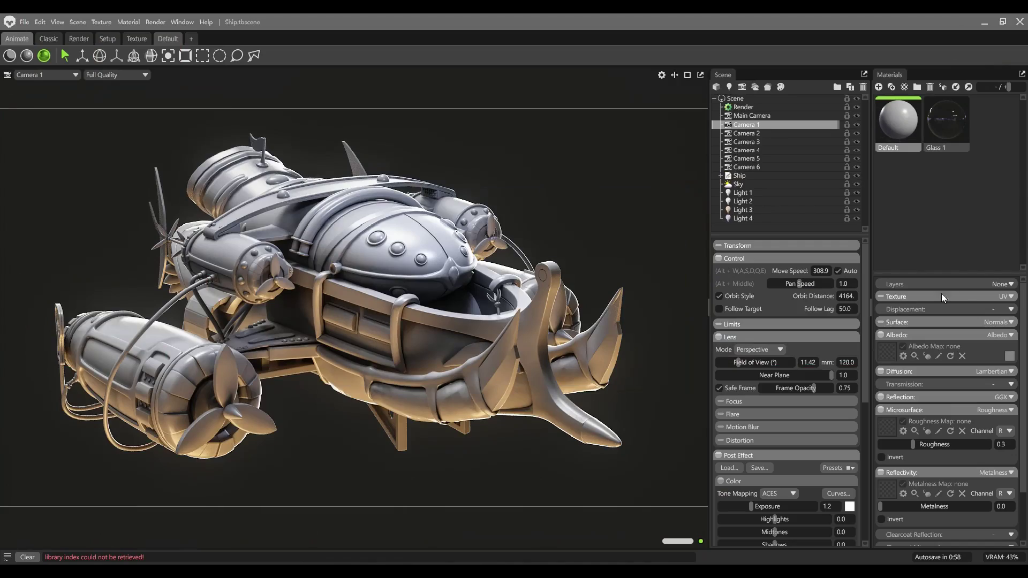
left_click(1011, 297)
left_click(997, 316)
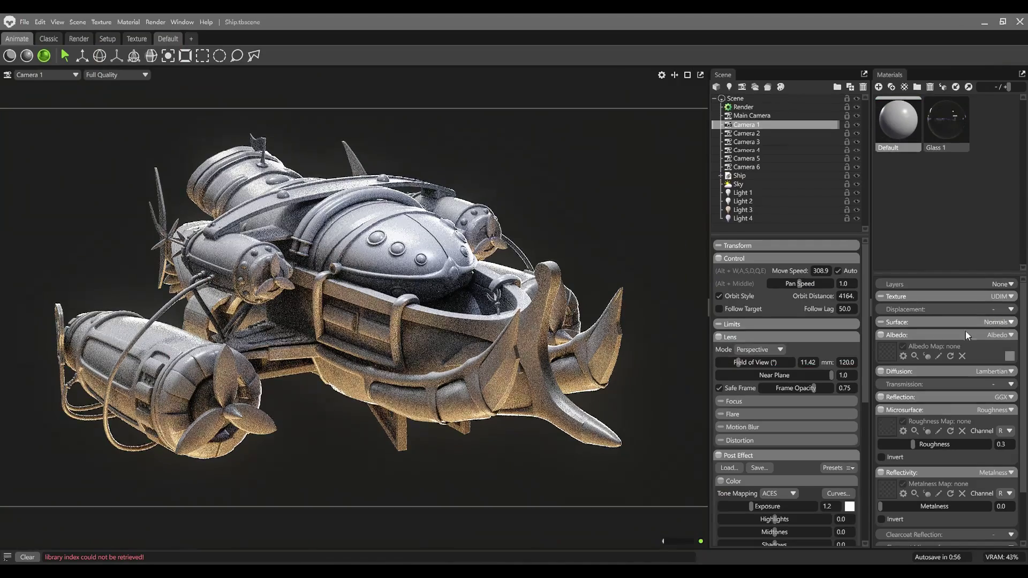
left_click(882, 346)
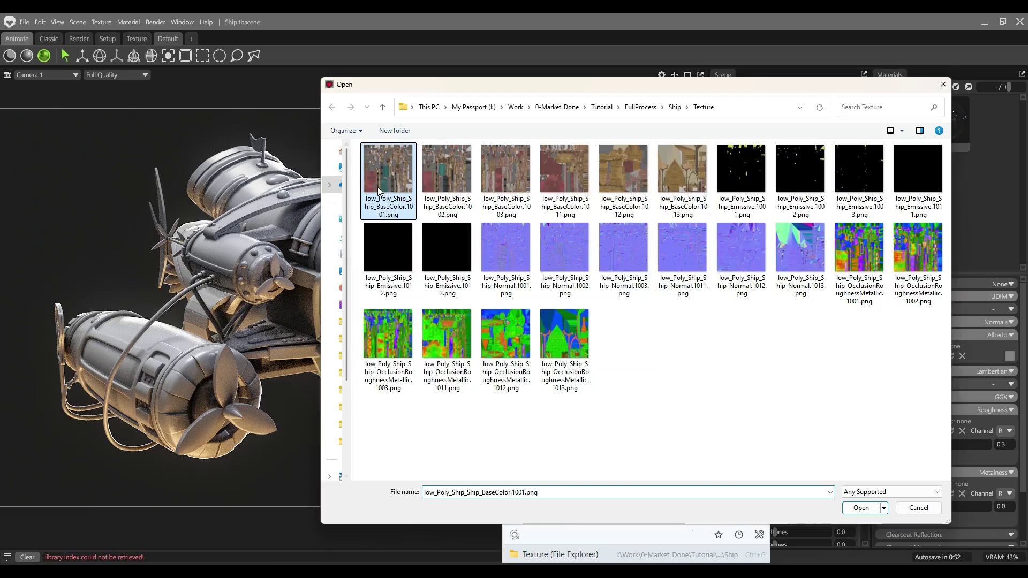
left_click(862, 507)
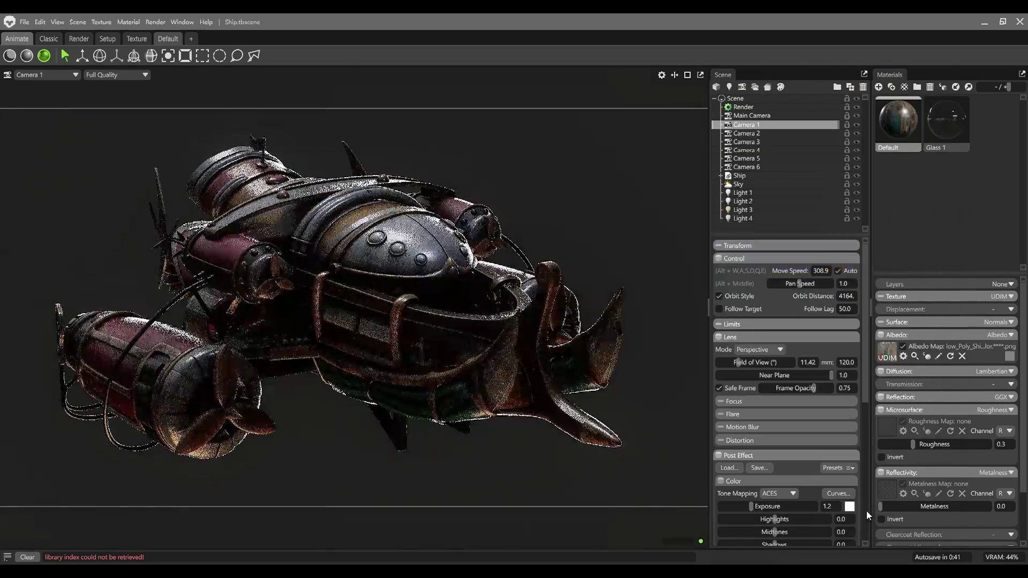
Step: Set the Default material's albedo color to white and look through its UDIM texture maps
left_click(1009, 356)
left_click(602, 274)
left_click(622, 223)
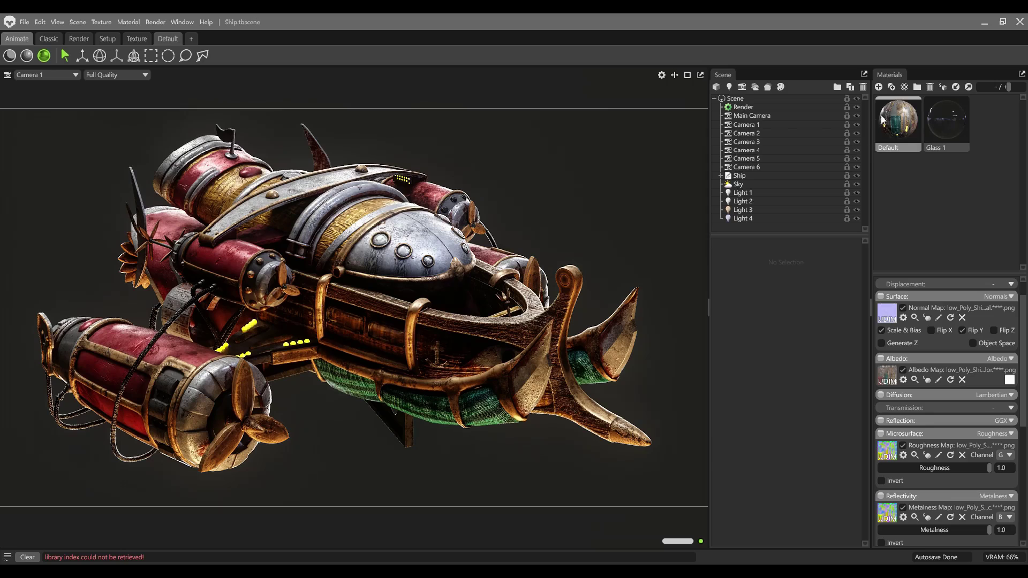
scroll(891, 332, "down", 4)
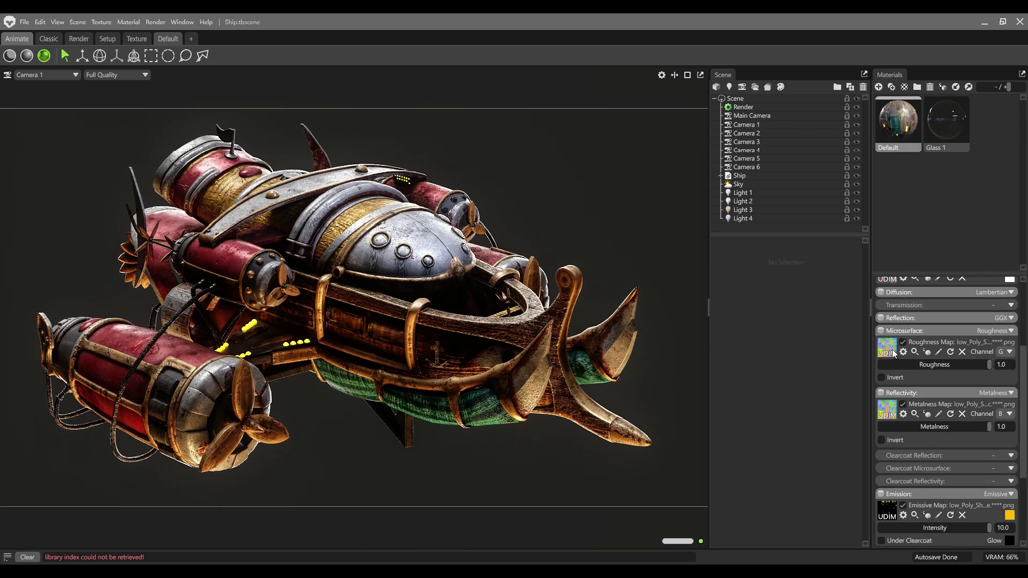
scroll(898, 391, "down", 5)
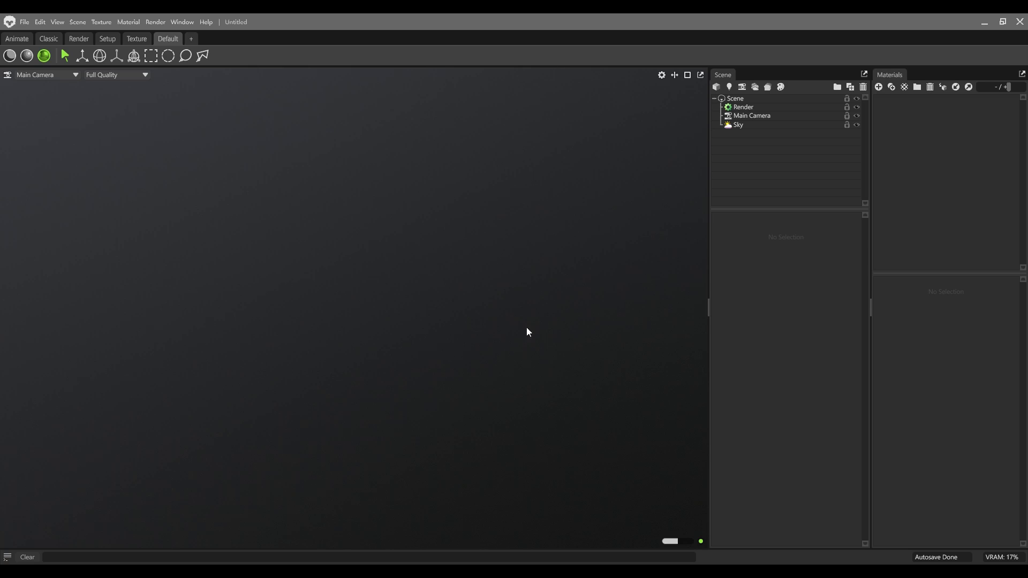
Step: Import the SwordLoUdims and Sword_High models and create a bake project that outputs to the Udims_TestBake folder
left_click_drag(1025, 321, 772, 182)
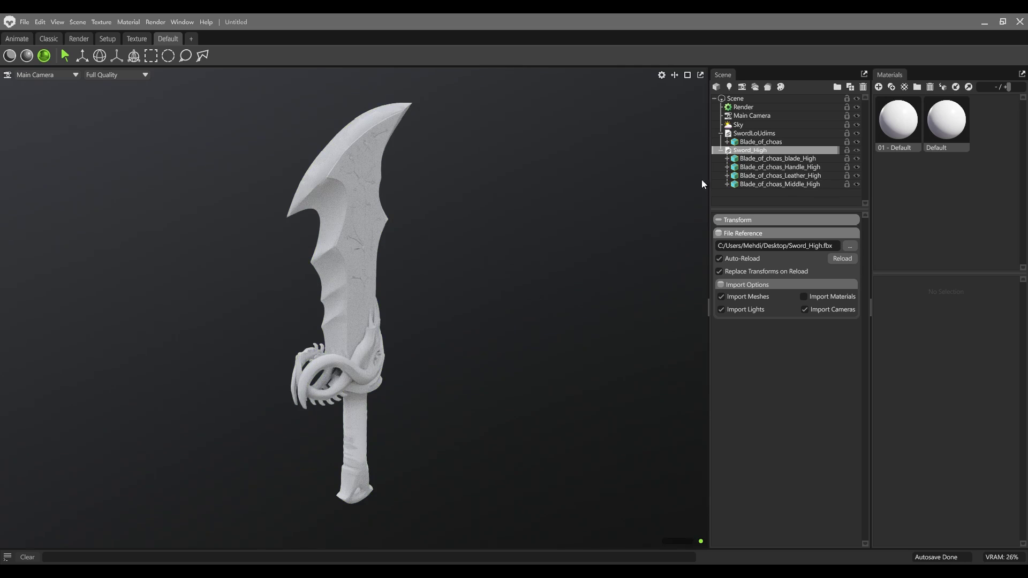
left_click(767, 87)
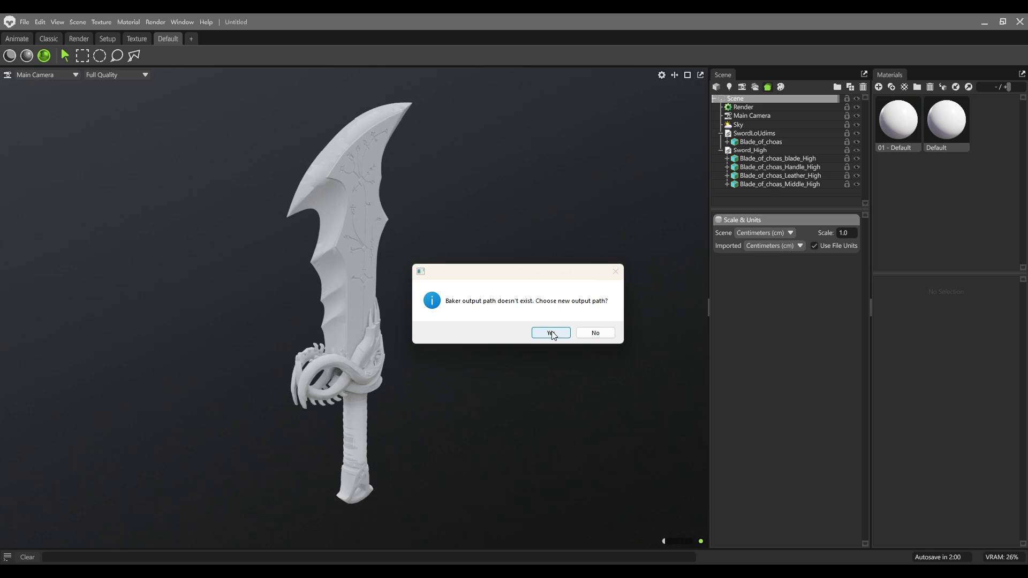
left_click(550, 333)
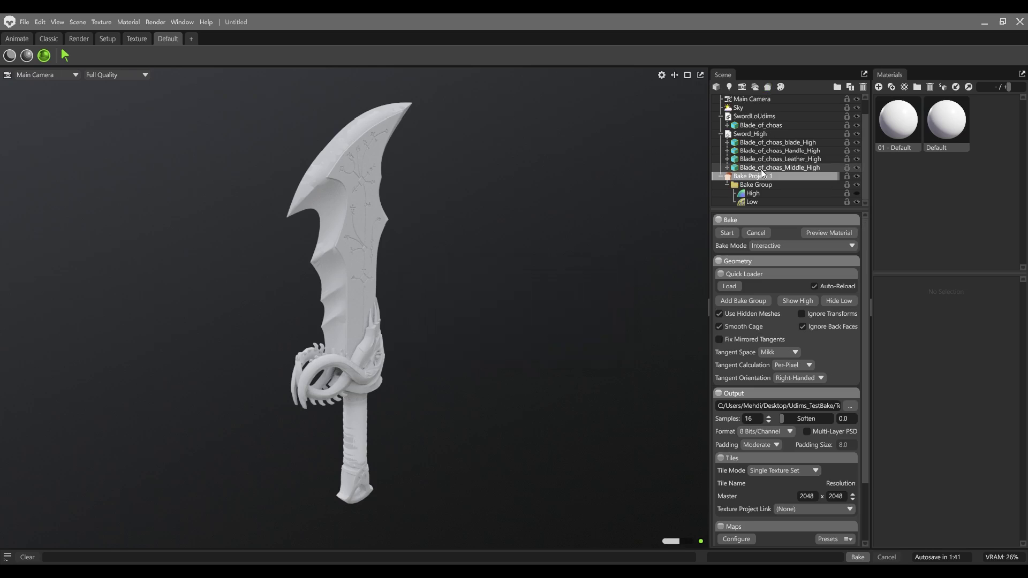
Step: Place SwordLoUdims in the bake group's Low slot and Sword_High in its High slot
left_click(755, 117)
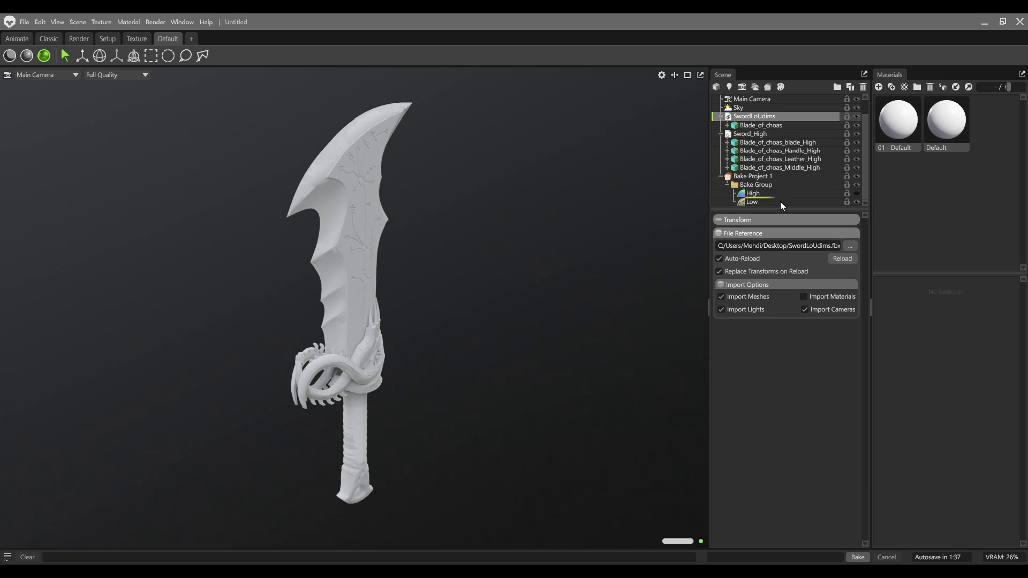
left_click_drag(779, 202, 754, 177)
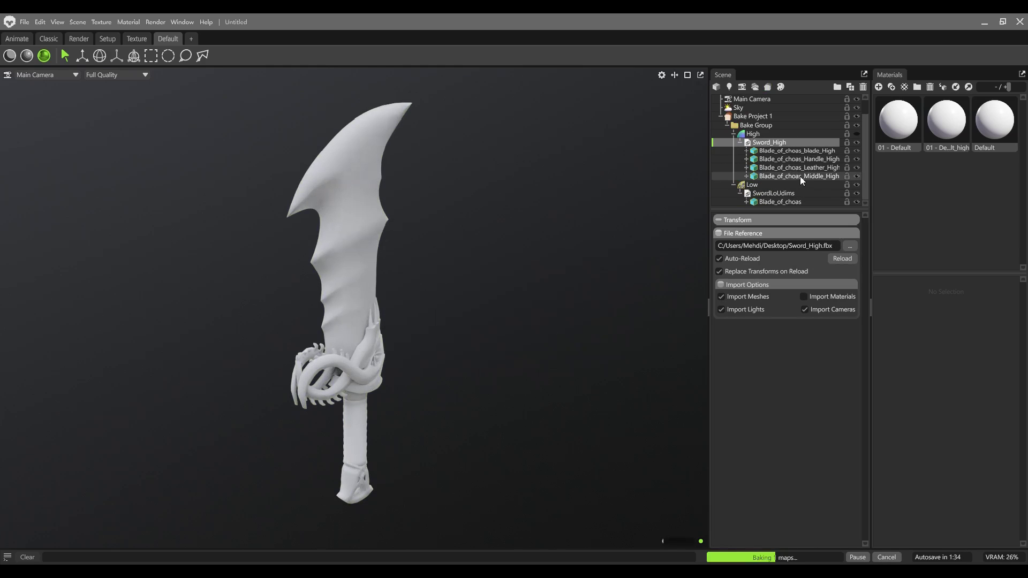
Step: Set the bake project's tile mode to UDIM and its bake mode to Offline
left_click(748, 117)
scroll(720, 401, "down", 3)
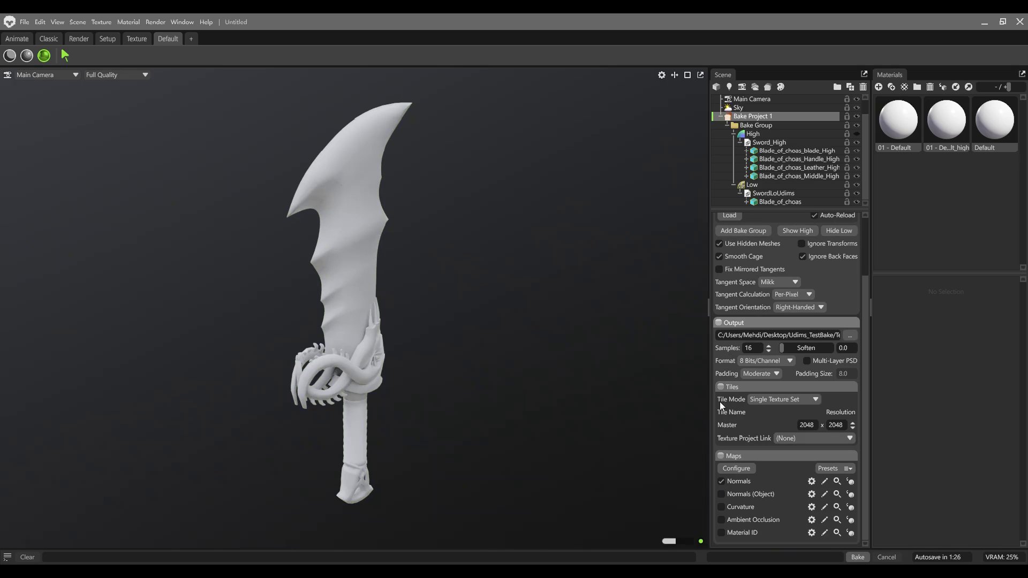
left_click(772, 400)
left_click(763, 423)
scroll(750, 377, "up", 2)
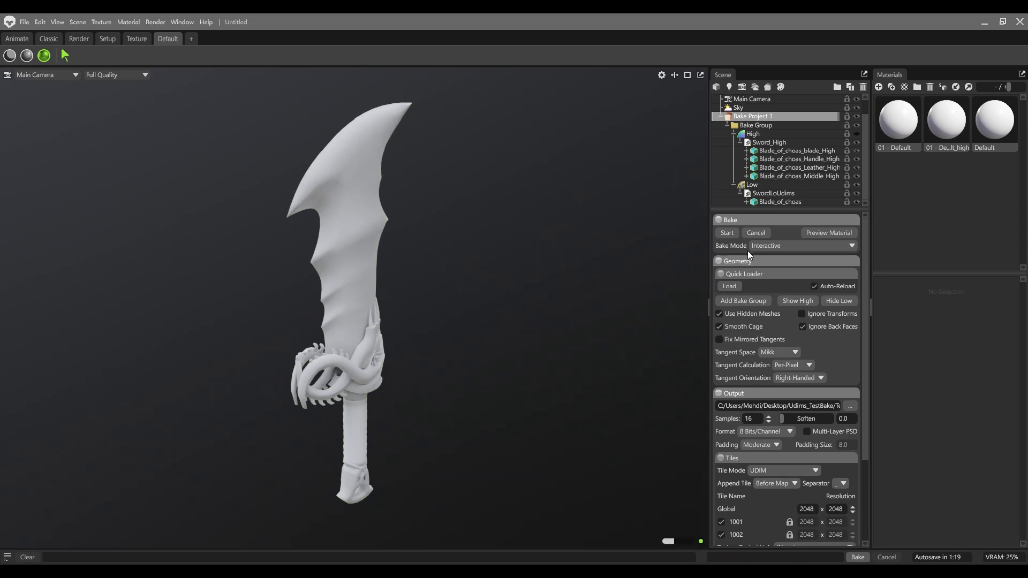
left_click(763, 247)
left_click(764, 256)
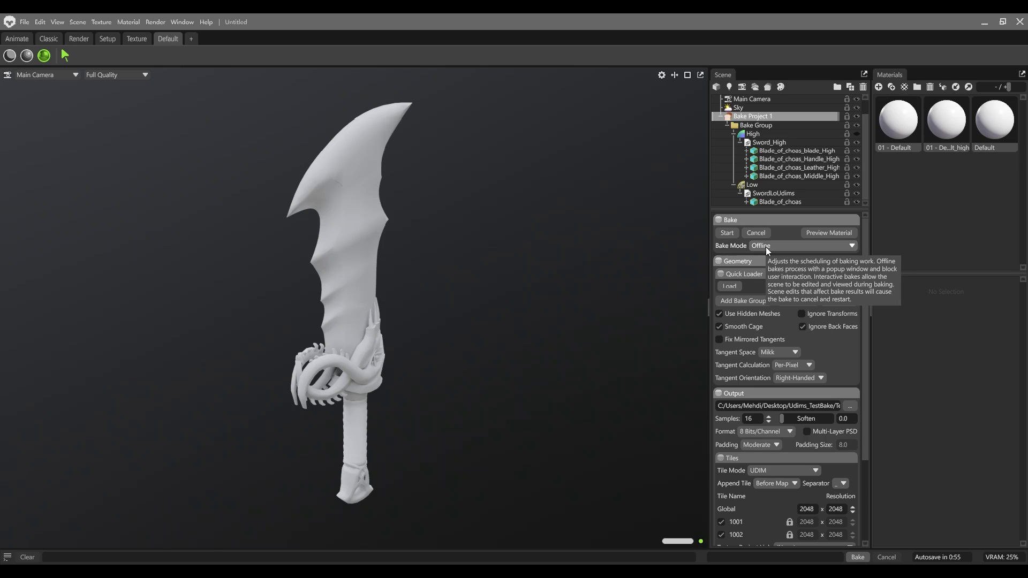
Step: Bake the sword's maps with Ambient Occlusion enabled and preview the baked material on the low-poly model
scroll(747, 236, "down", 3)
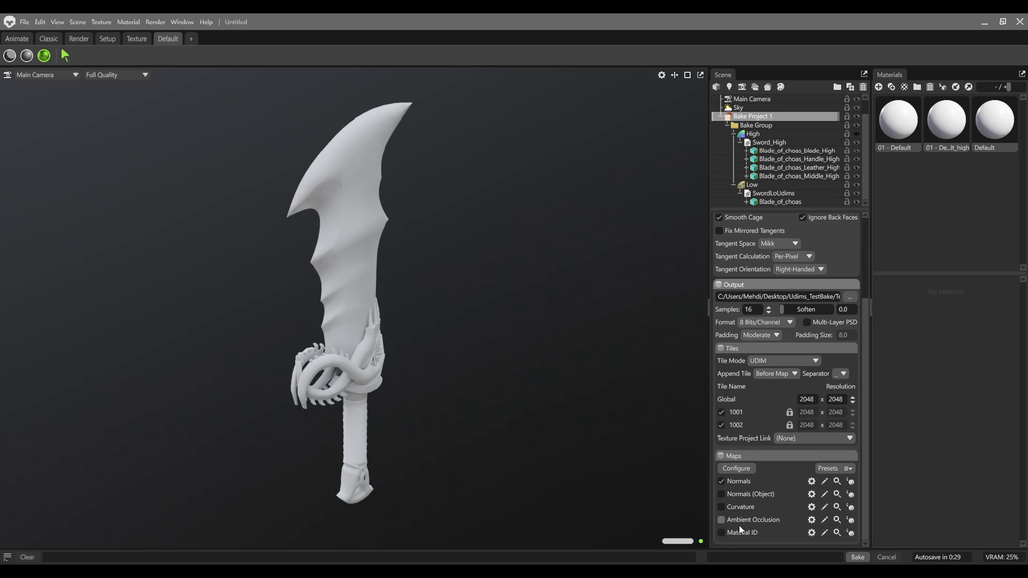
left_click(723, 521)
scroll(743, 343, "up", 3)
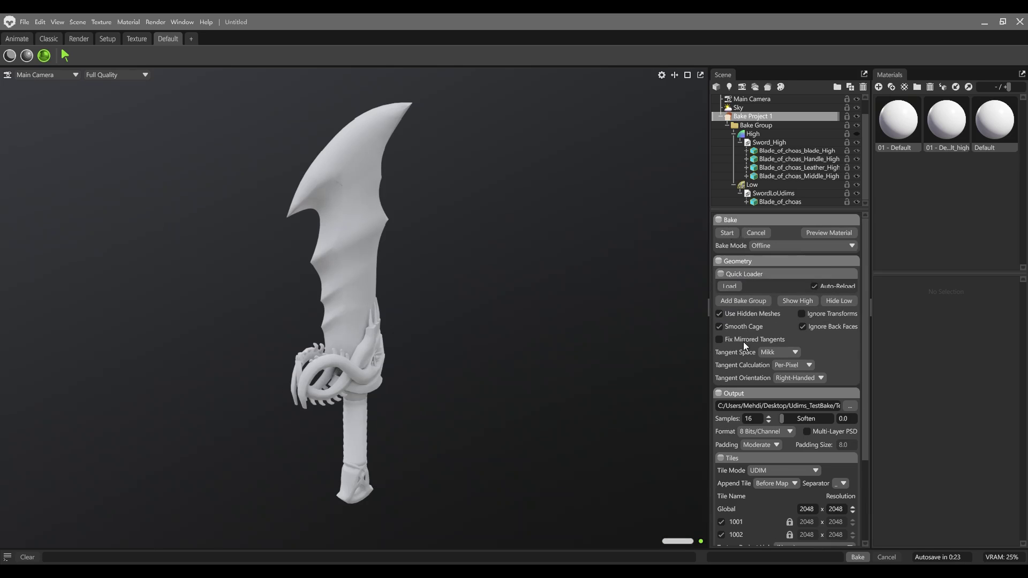
left_click(730, 234)
left_click(814, 235)
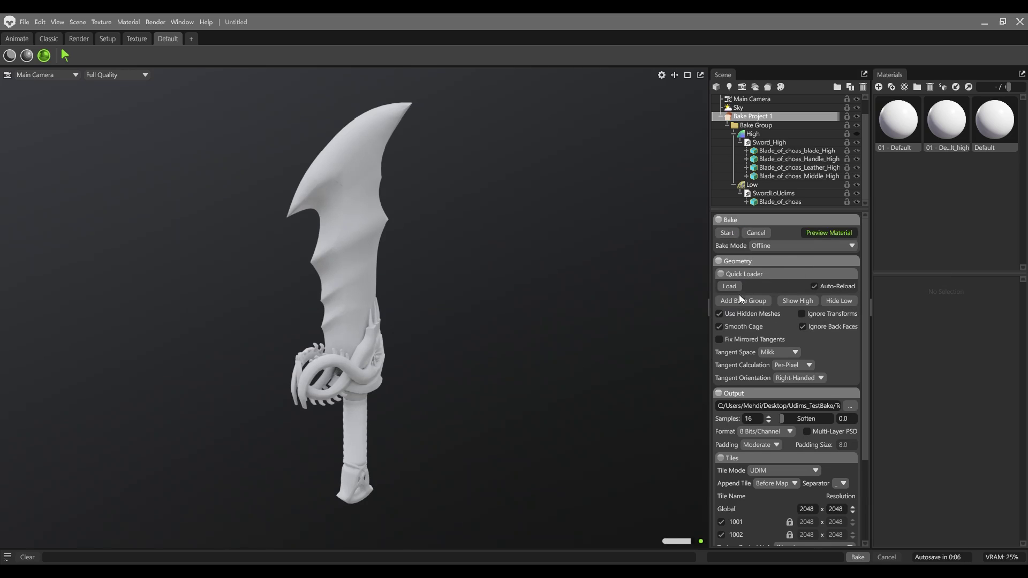
left_click_drag(565, 366, 460, 356)
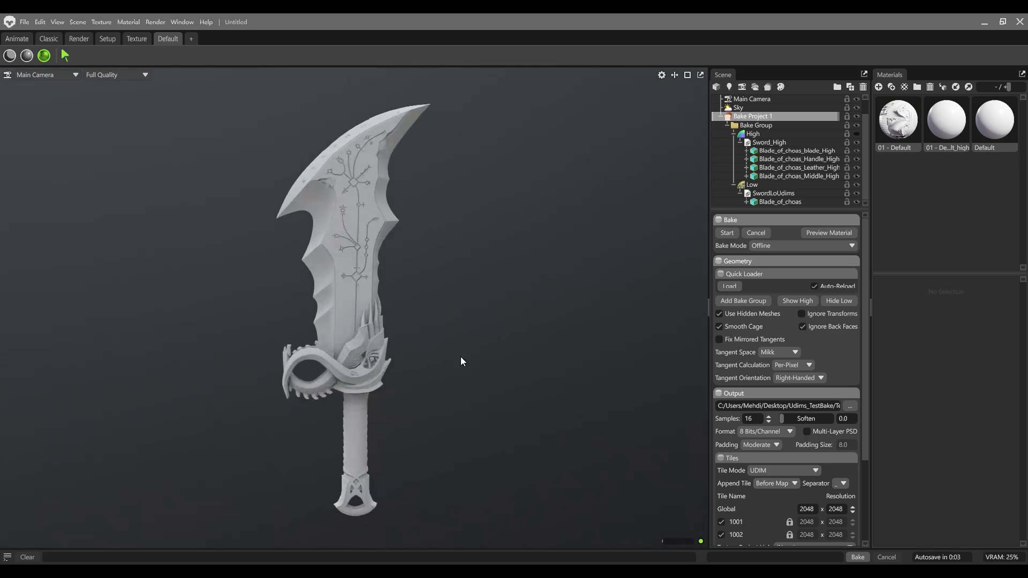
scroll(460, 356, "up", 5)
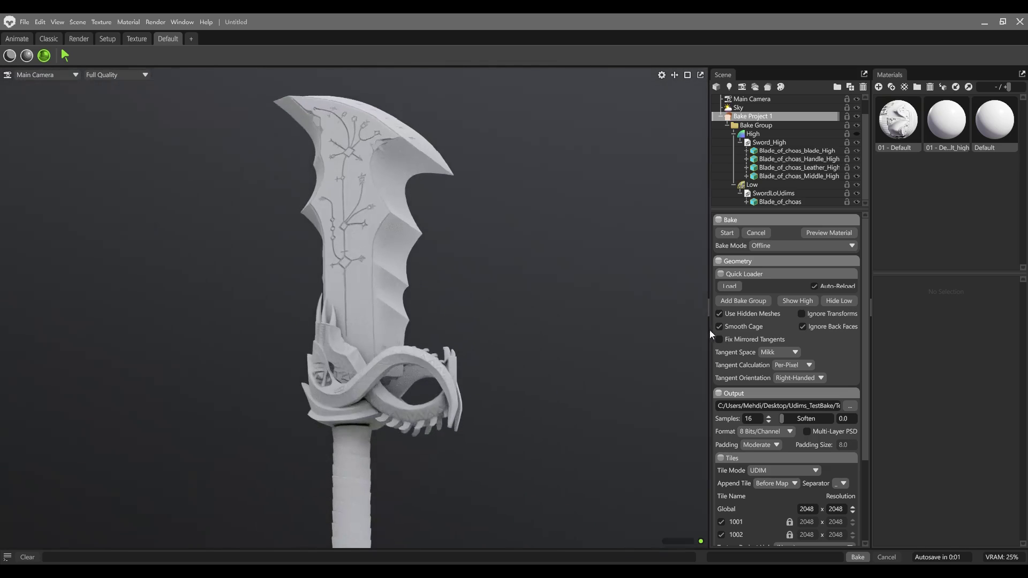
left_click_drag(705, 331, 497, 371)
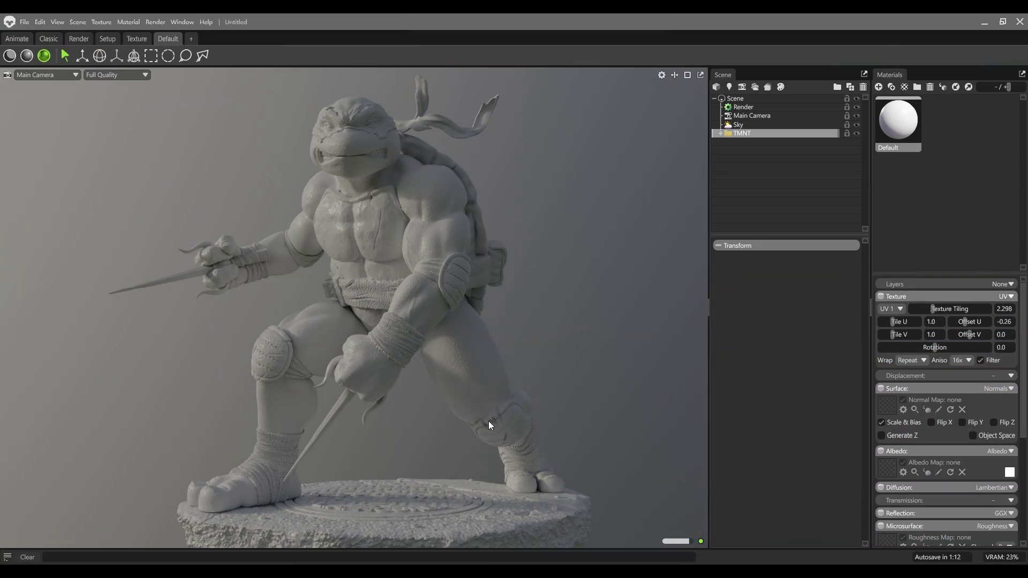
Step: Load the UV checker image as the Default material's albedo map and apply the material to the turtle statue
left_click(1006, 296)
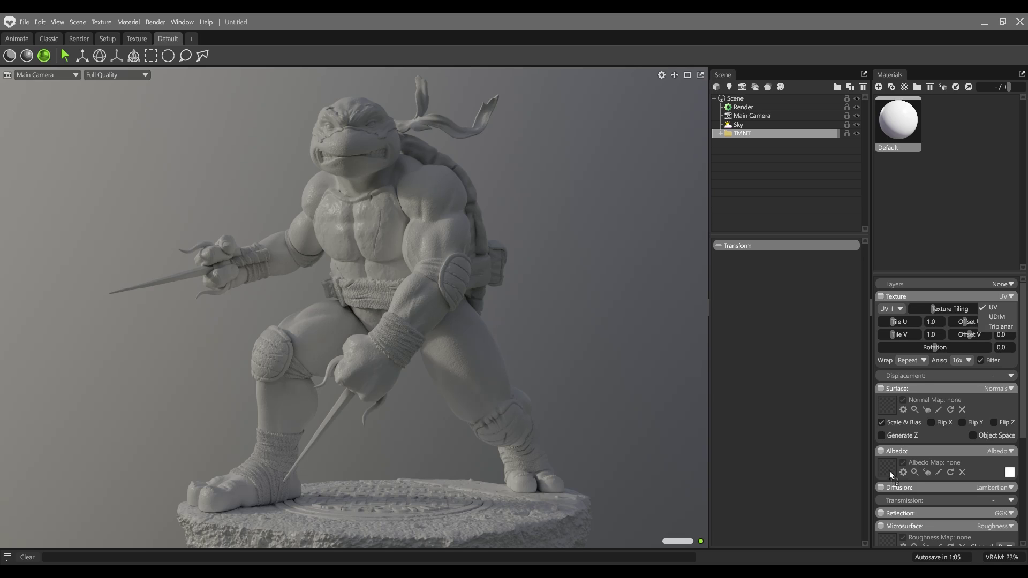
left_click_drag(889, 471, 887, 468)
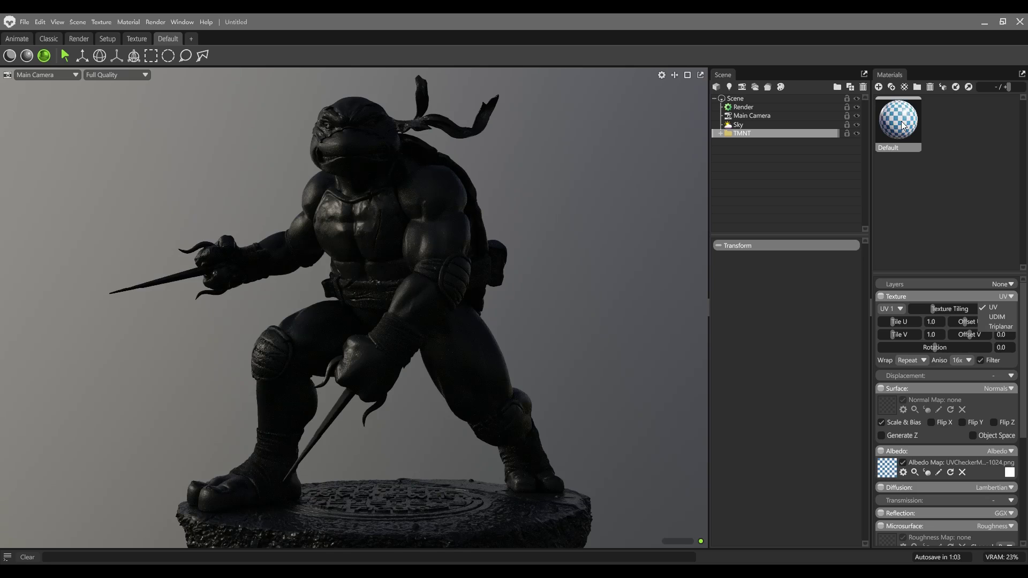
left_click_drag(902, 124, 459, 256)
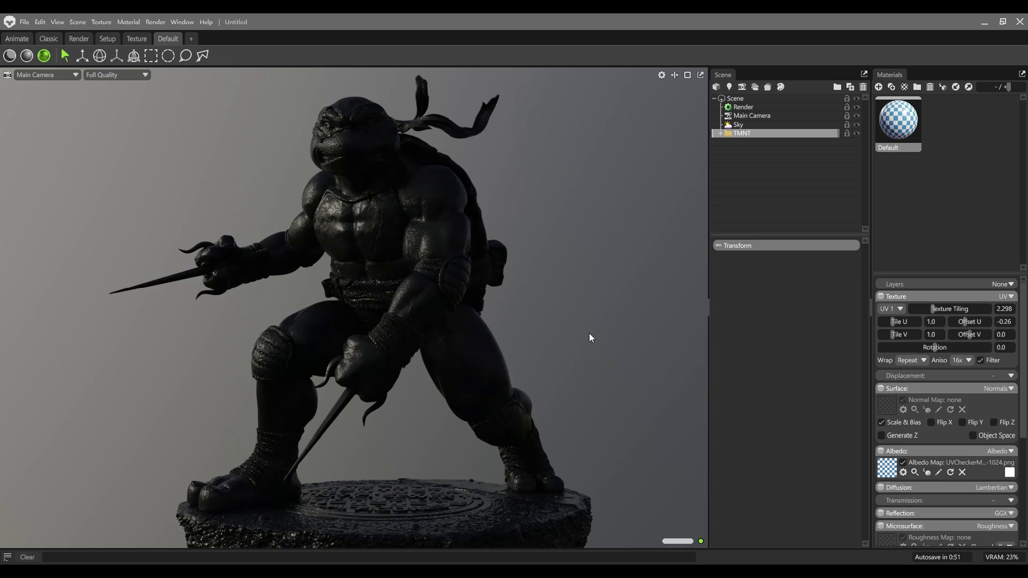
Step: Switch the checker material's texture mode to Triplanar and raise its texture tiling to 4.969
left_click(1005, 296)
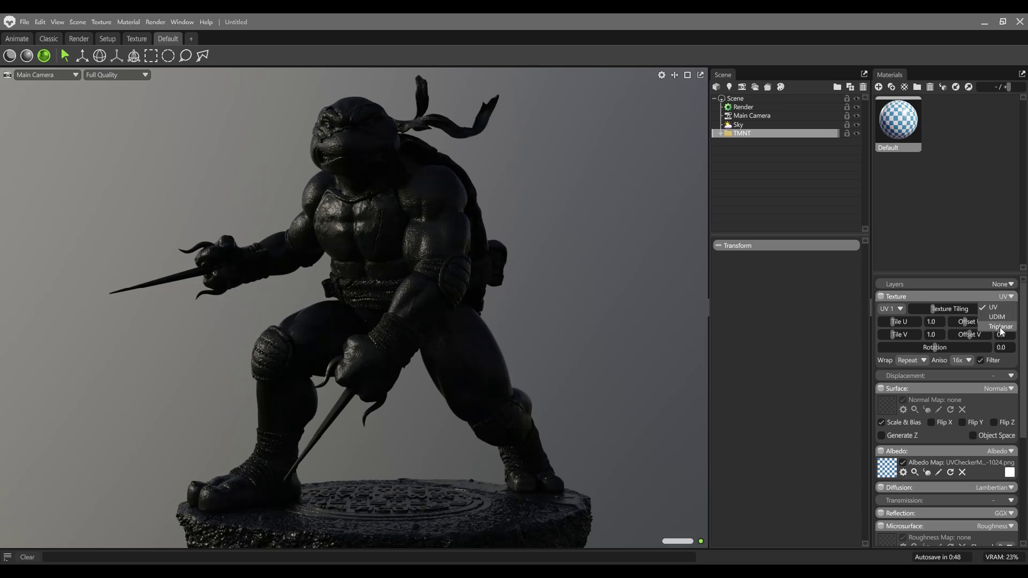
left_click(1000, 327)
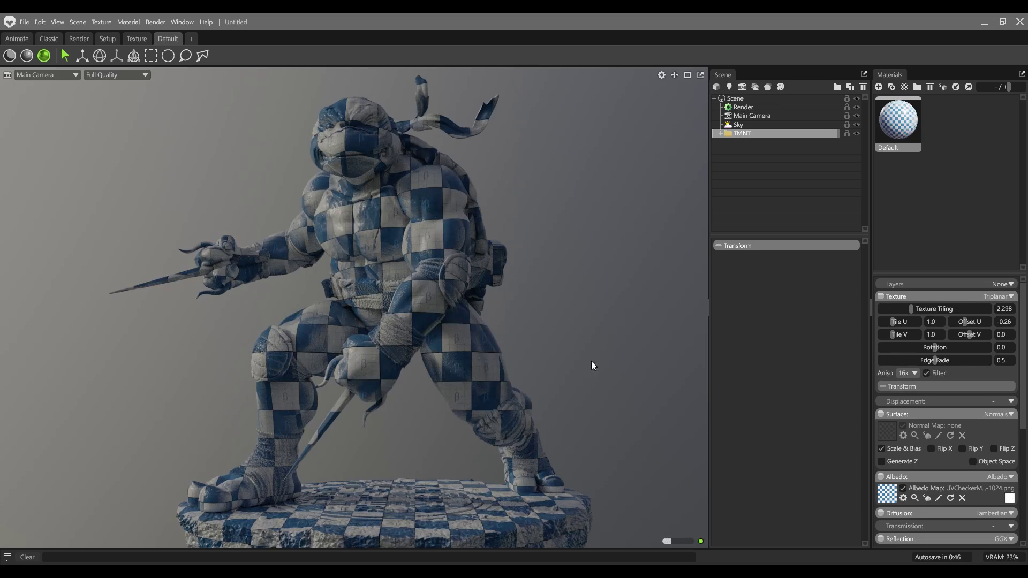
left_click_drag(911, 309, 923, 309)
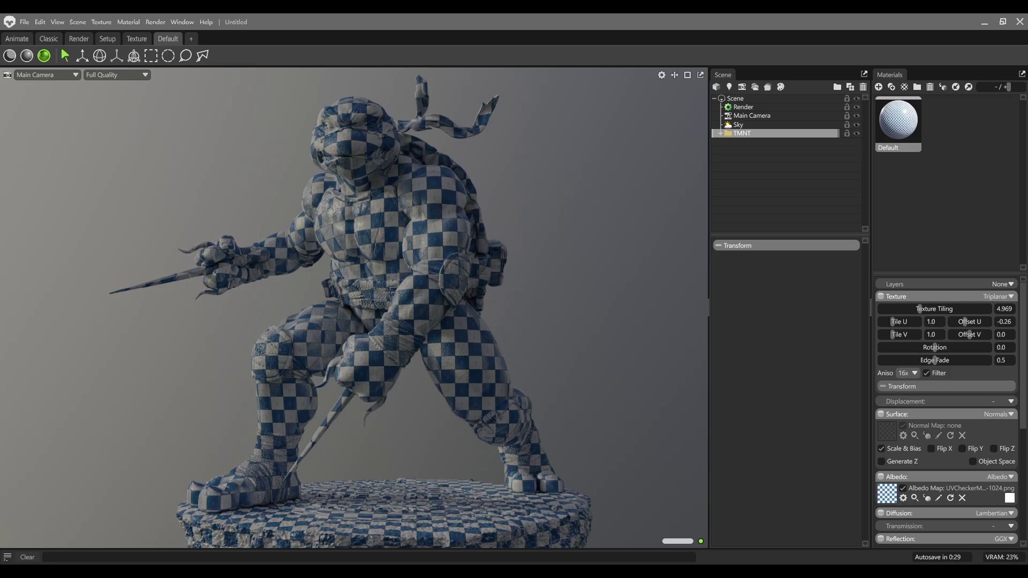
Step: Apply the Clay Modeling material to the TMNT statue and switch its texture mode to Triplanar
left_click_drag(577, 314, 772, 134)
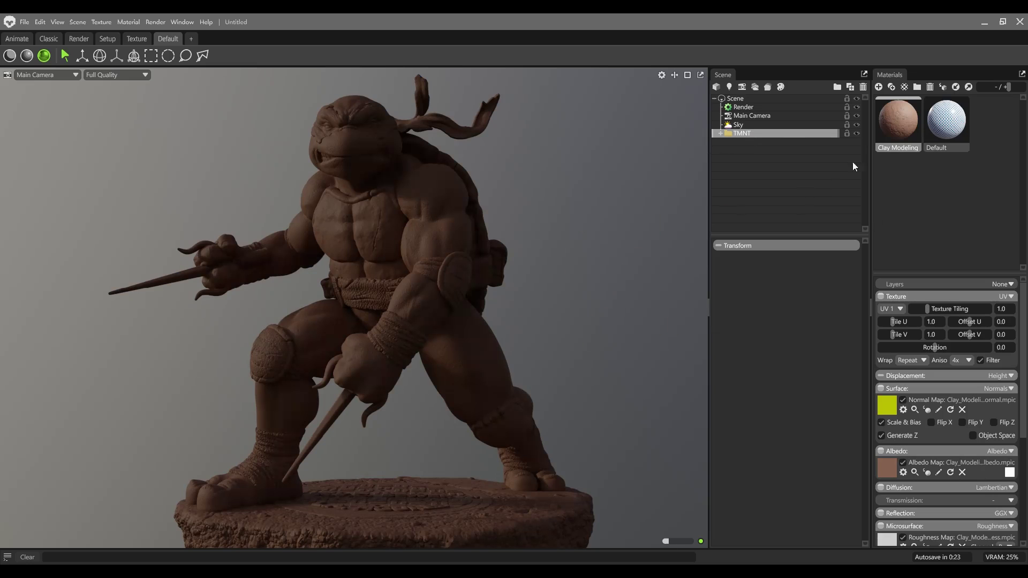
left_click(1000, 326)
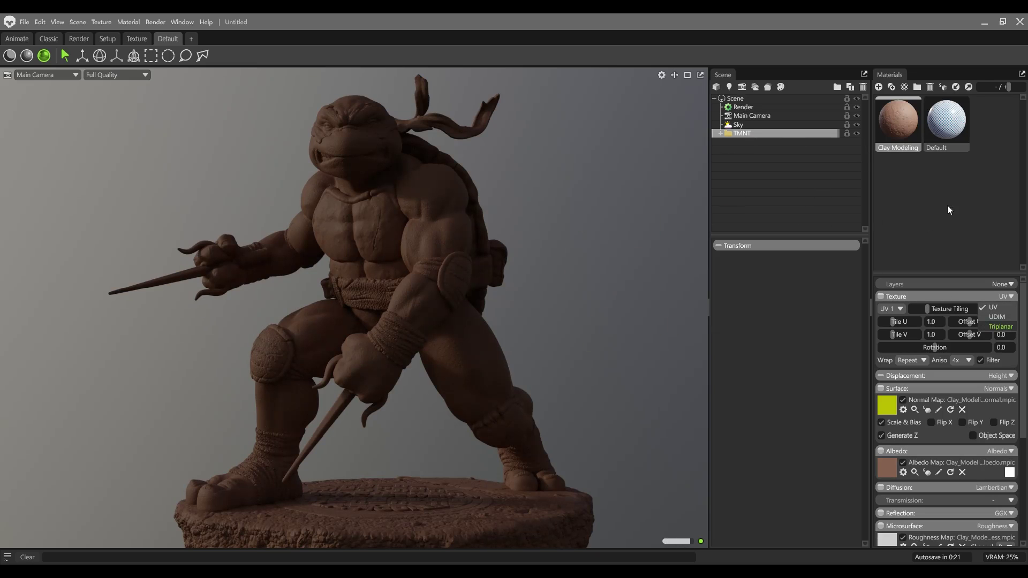
scroll(538, 332, "up", 6)
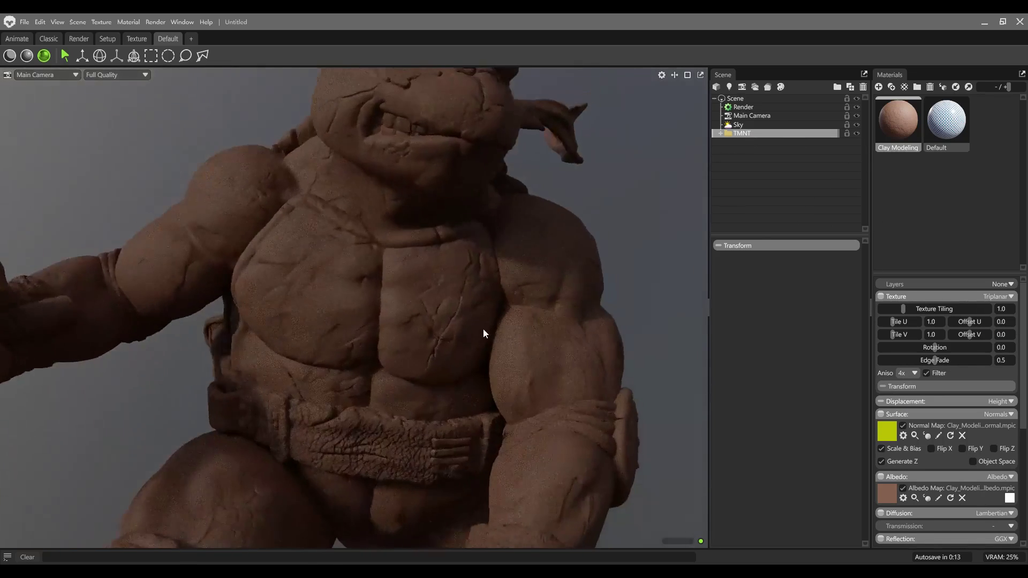
left_click_drag(482, 329, 481, 409)
scroll(481, 409, "down", 5)
left_click_drag(455, 324, 430, 295)
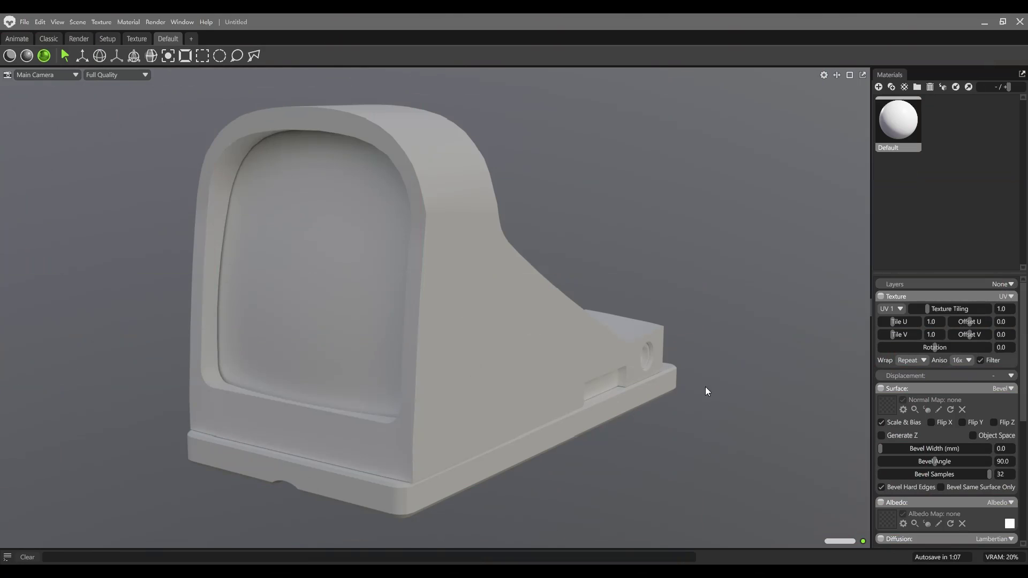
Step: Raise the Default material's bevel width to 5.247 mm to round the scope model's edges
left_click_drag(687, 403, 645, 422)
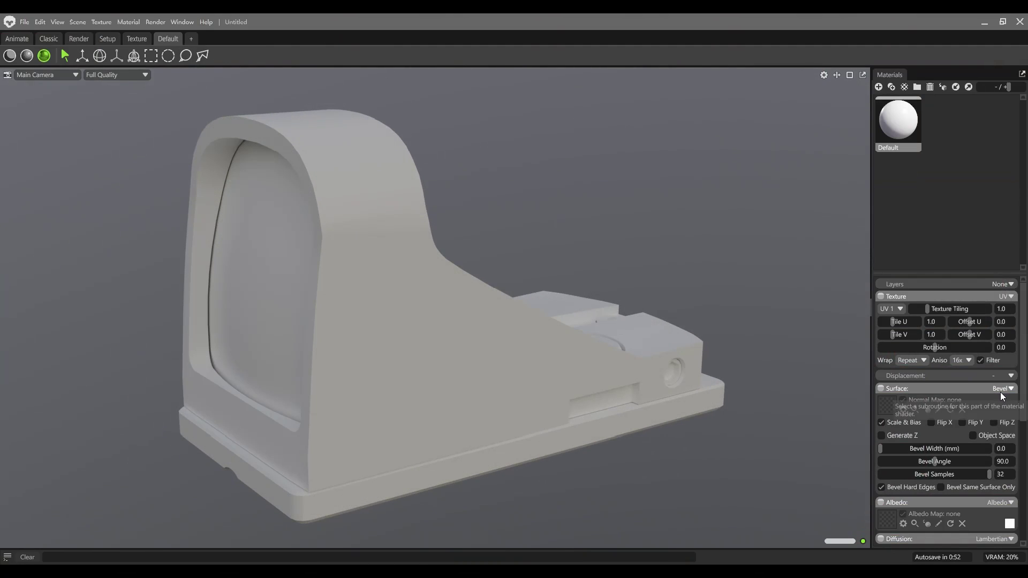
left_click_drag(692, 410, 718, 408)
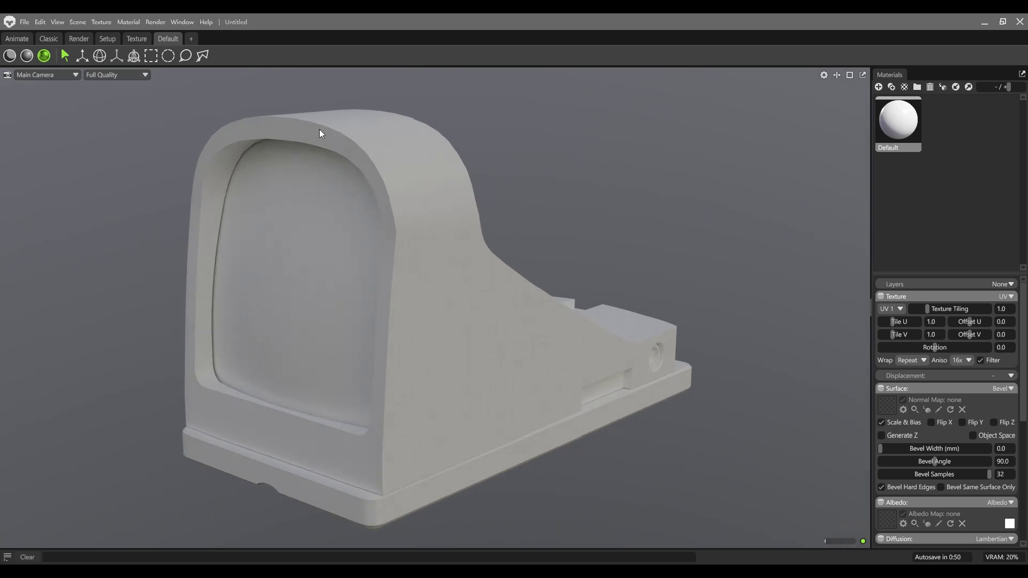
left_click_drag(888, 449, 924, 447)
left_click_drag(540, 310, 583, 305)
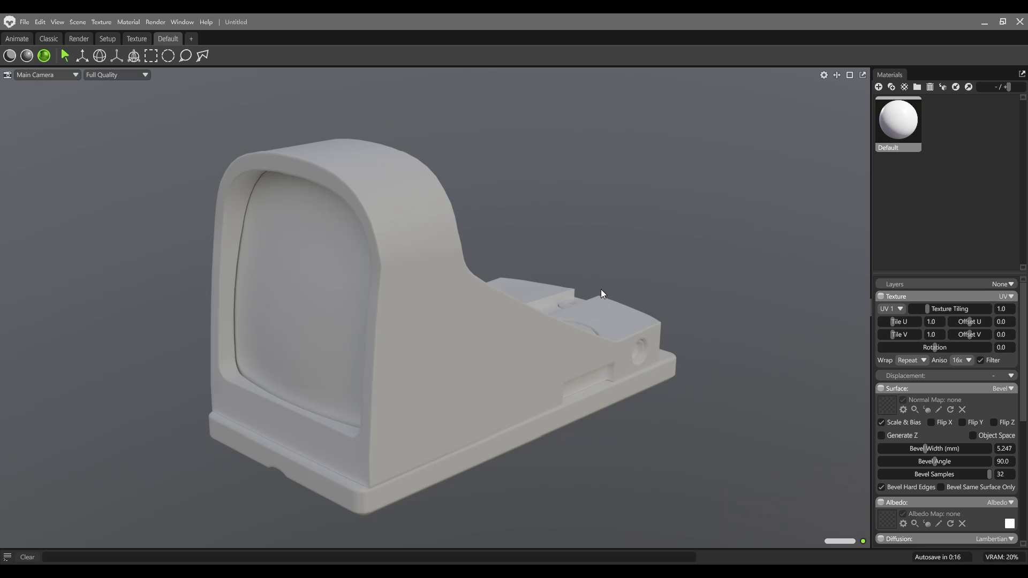
Step: Apply the Aluminum Scratched material from the library's Metal category to the scope body
key("l")
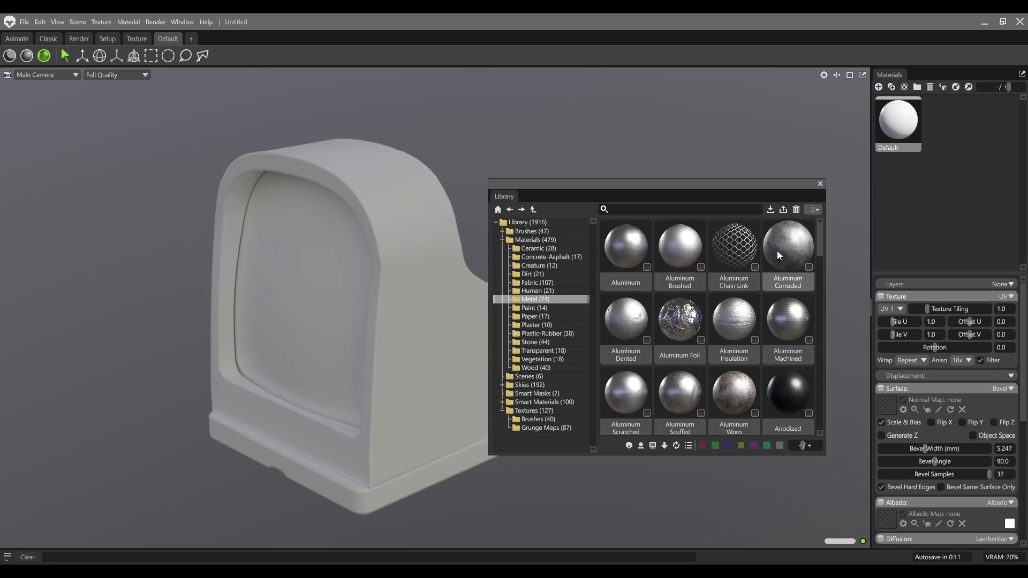
left_click_drag(776, 250, 408, 250)
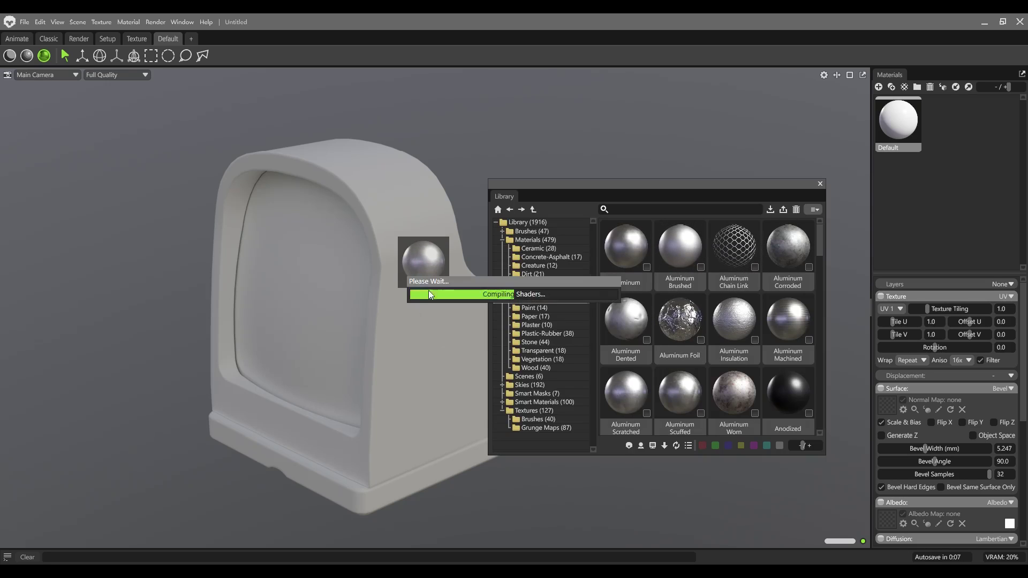
key("l")
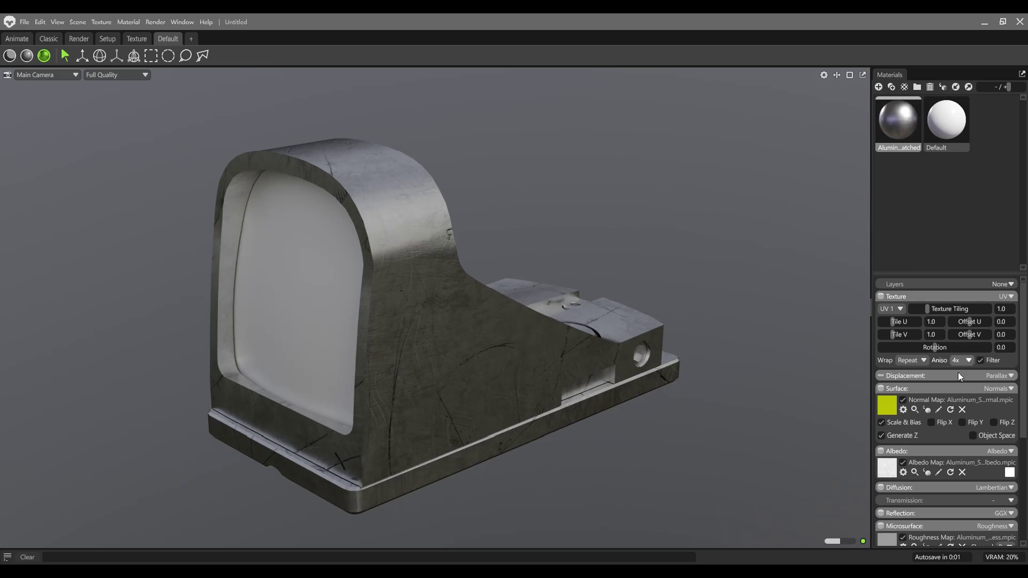
Step: Switch the scratched aluminum material's surface mode to Bevel and increase its bevel width
left_click(988, 388)
left_click(986, 432)
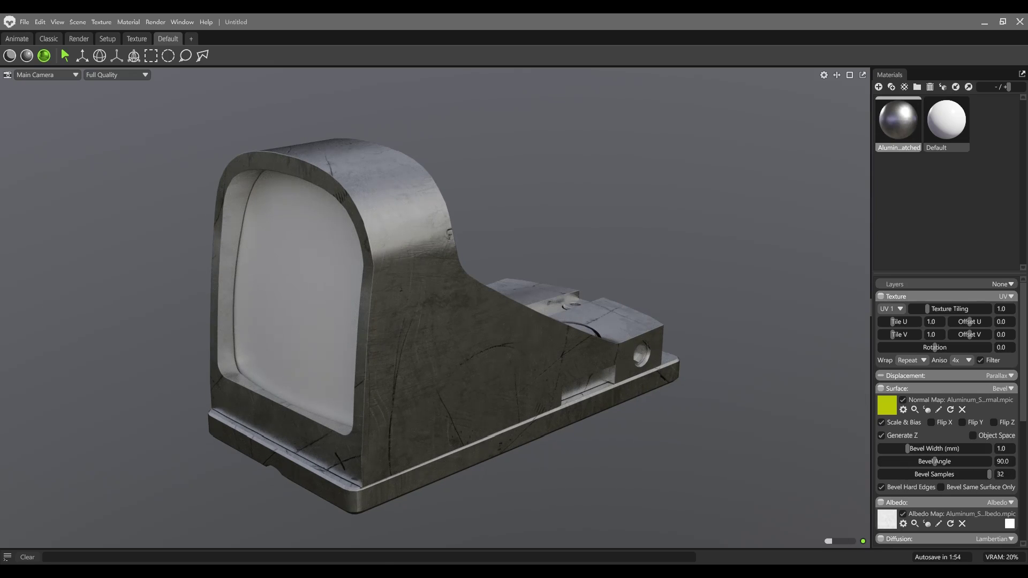
left_click_drag(906, 448, 931, 448)
left_click_drag(541, 395, 690, 443)
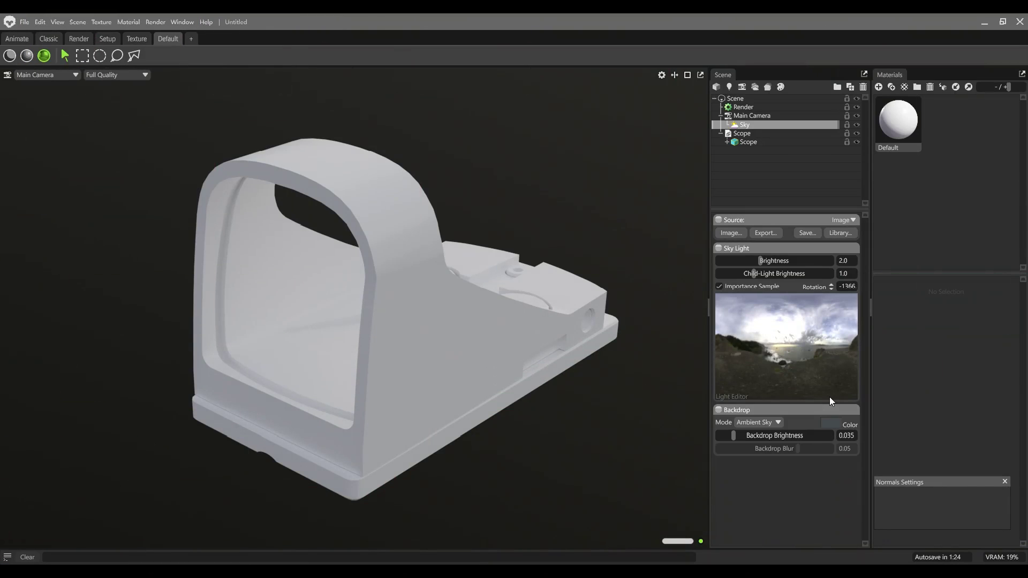
Step: Duplicate the imported Scope object in the scene
left_click(787, 168)
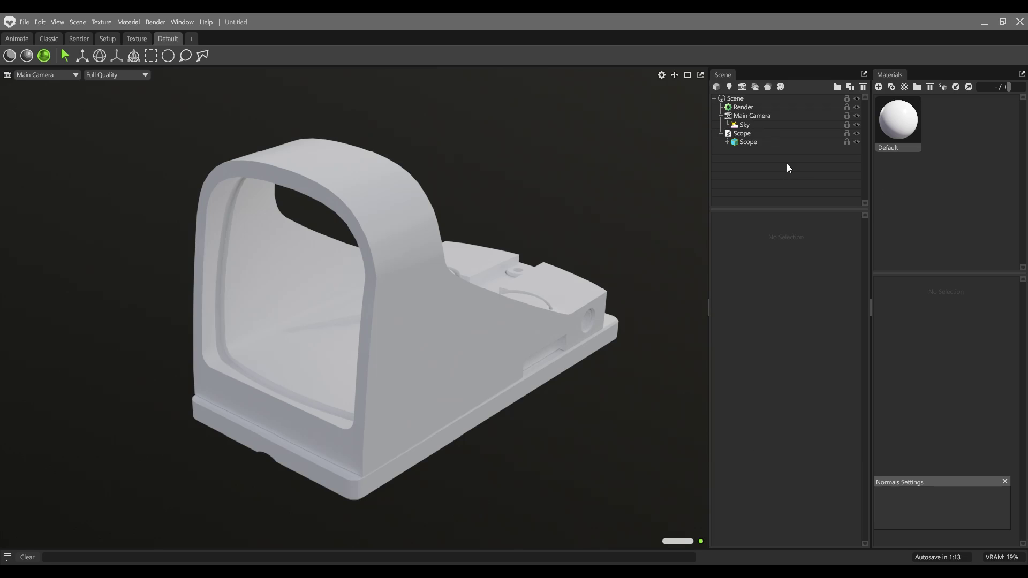
left_click(760, 134)
key("ctrl+d")
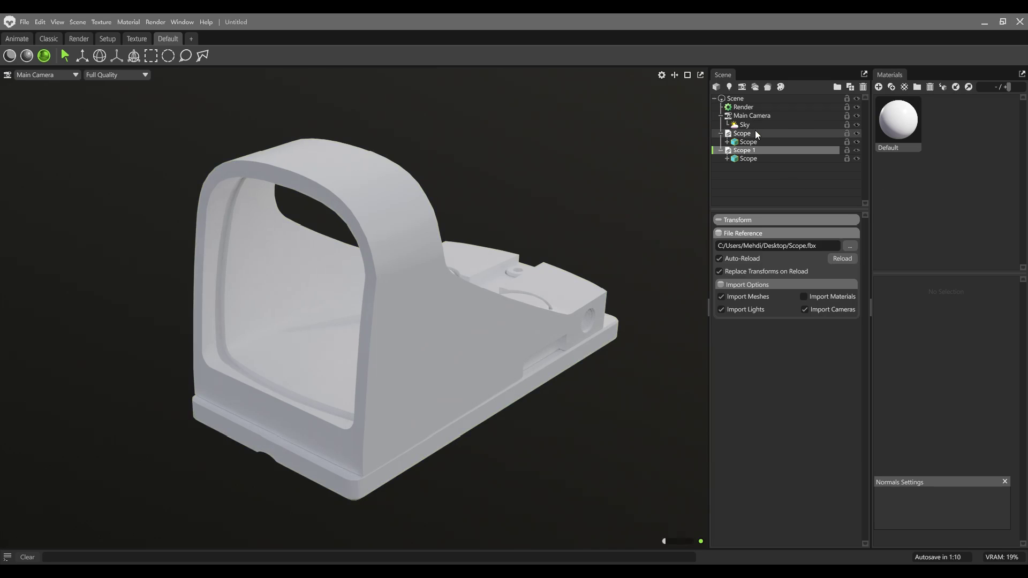
Step: Create a new material named High-bevel and rename the Default material as Low
left_click(879, 87)
double_click(901, 150)
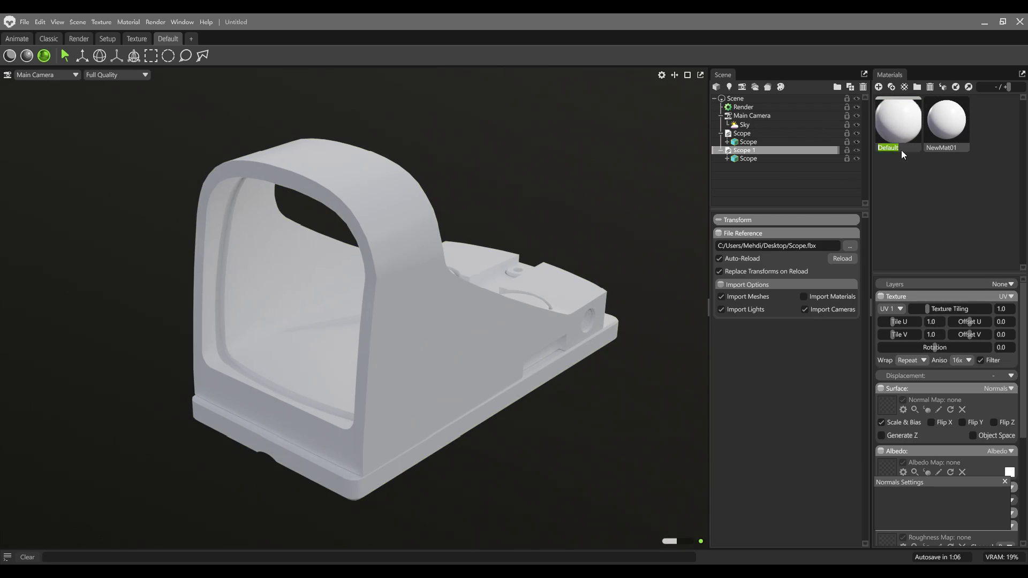
type("Low")
double_click(941, 148)
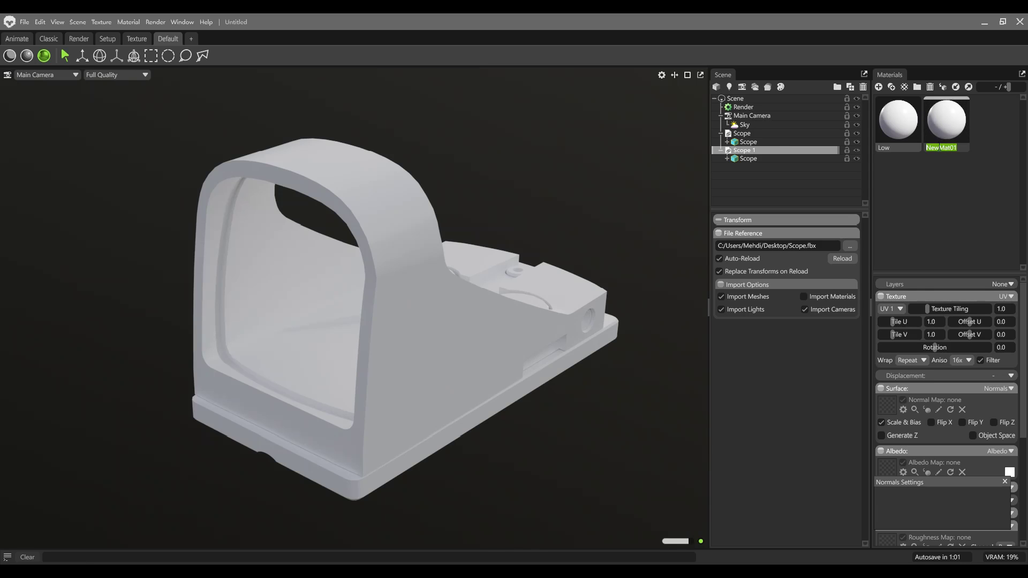
type("High-bevel")
key("Return")
Step: Apply the High-bevel material to the duplicated scope and switch the material's surface mode to Bevel
left_click_drag(901, 126, 746, 157)
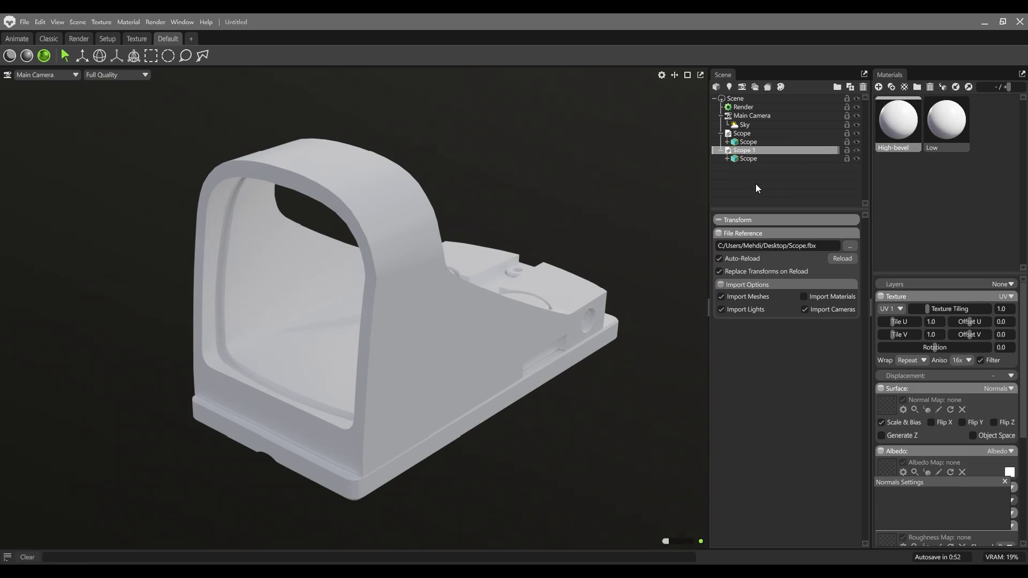
left_click(994, 389)
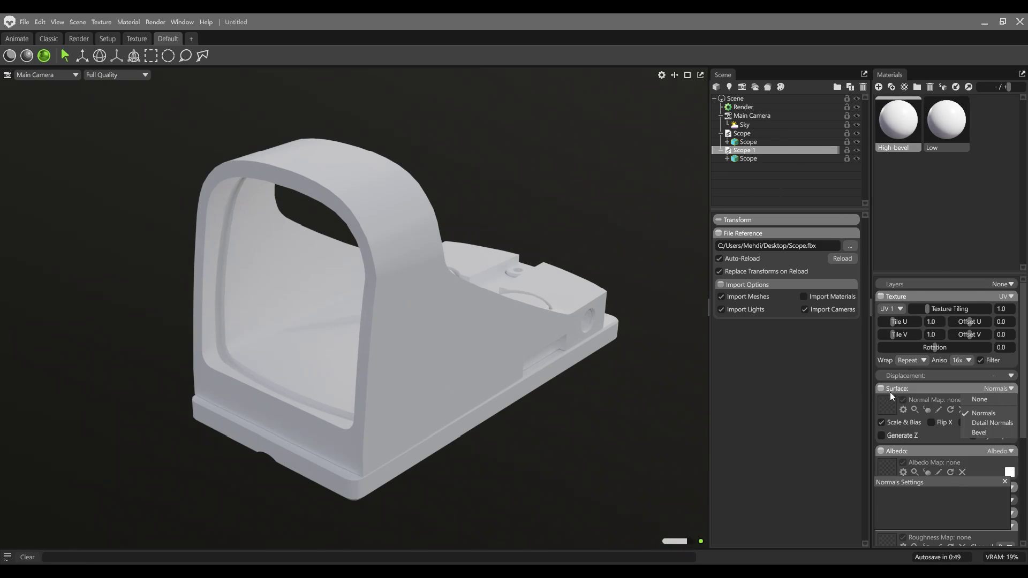
left_click(983, 432)
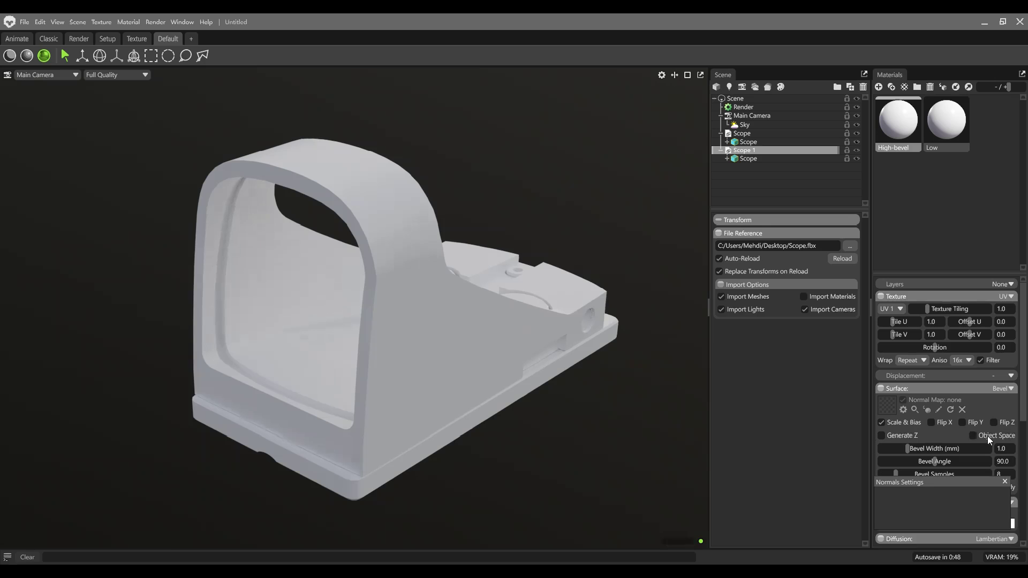
Step: Hide the original Scope and raise the High-bevel material's bevel samples to 32
left_click(855, 134)
left_click_drag(519, 371, 421, 341)
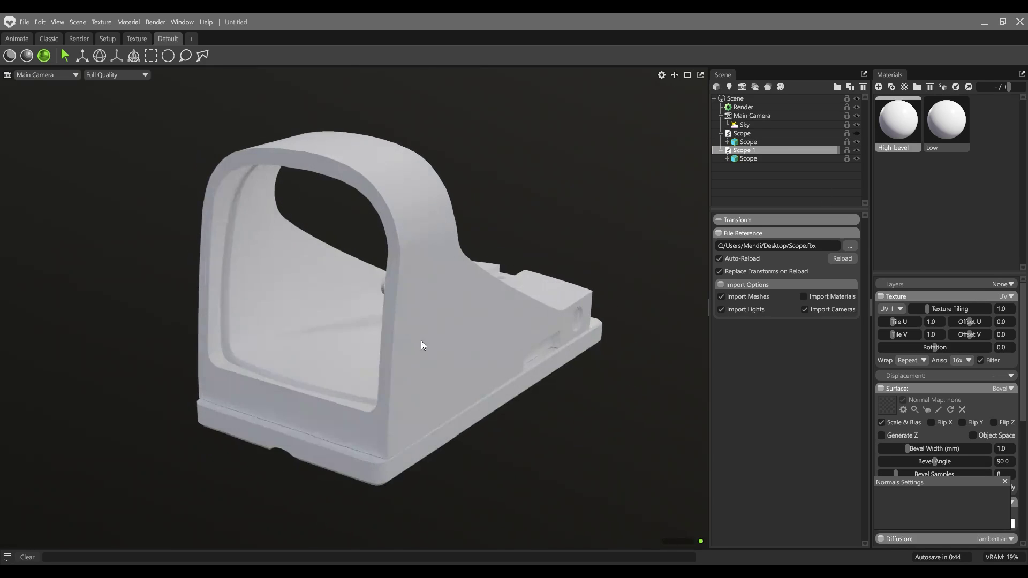
scroll(466, 374, "up", 3)
scroll(908, 463, "down", 2)
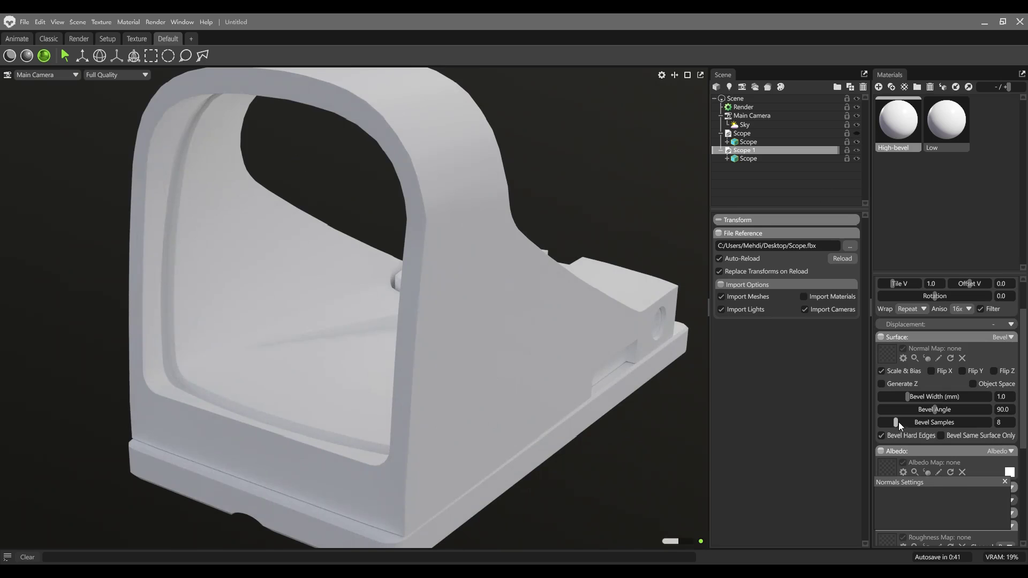
left_click_drag(898, 421, 973, 424)
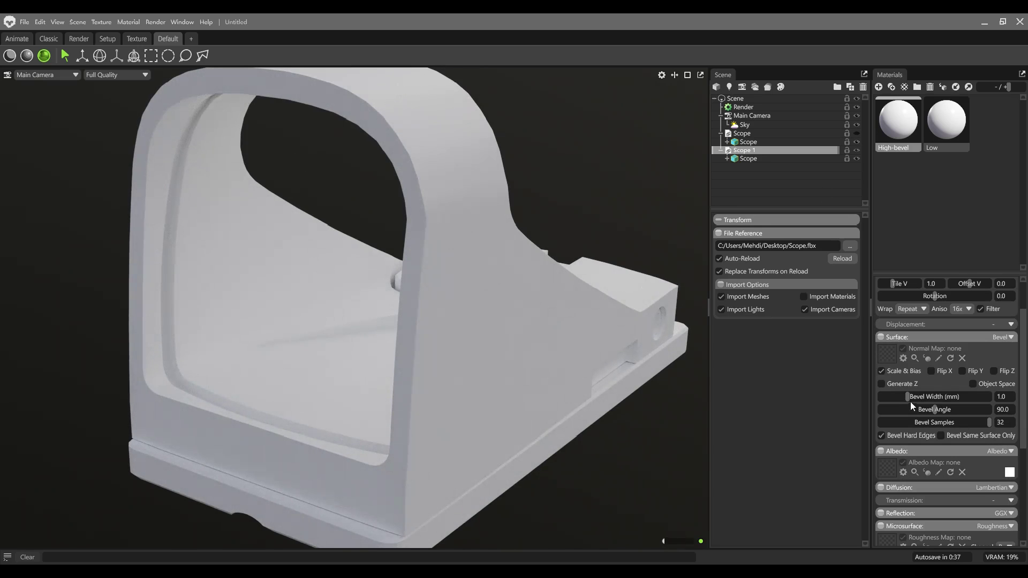
Step: Set the High-bevel material's bevel width to 15 mm and check the rounded edges on the scope
left_click_drag(910, 398, 942, 396)
left_click(999, 396)
type("15")
key("Return")
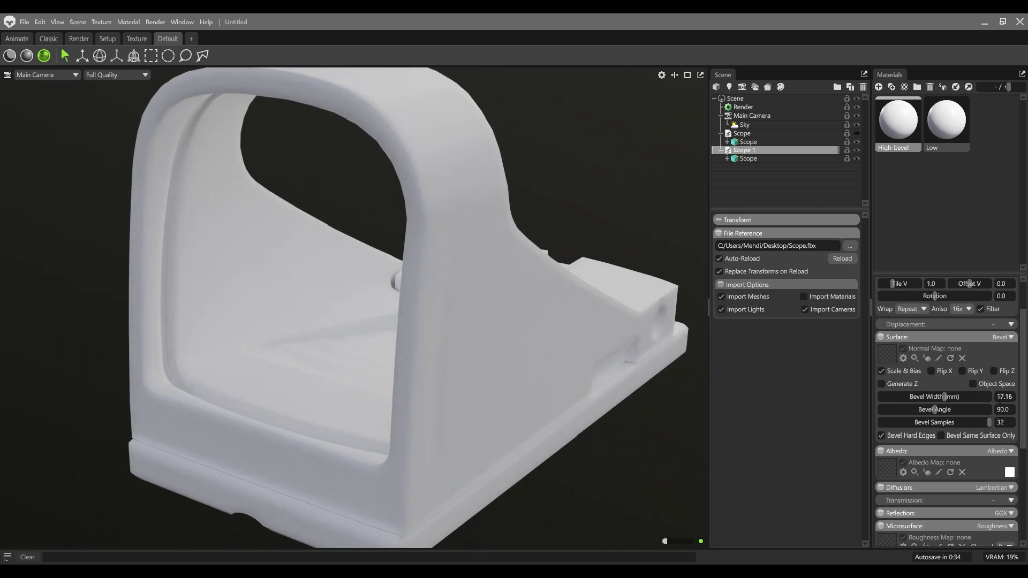
left_click_drag(541, 349, 470, 327)
scroll(471, 316, "down", 4)
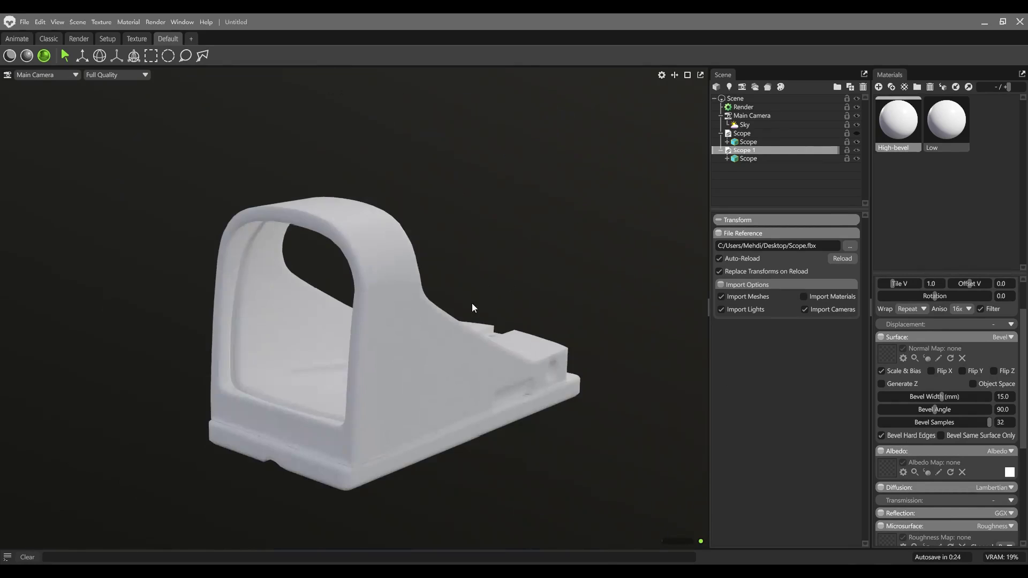
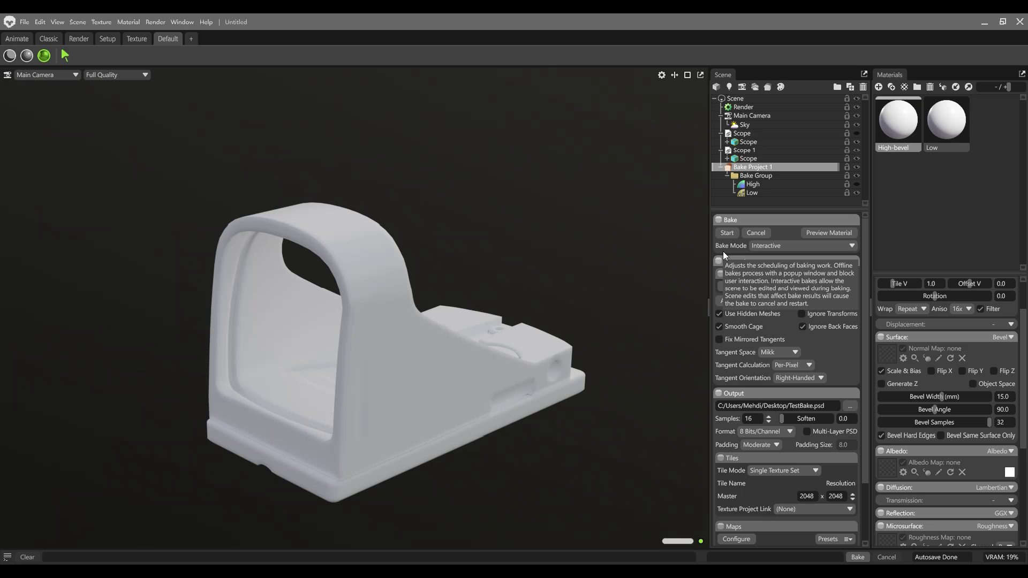
Step: Set the bake project to Interactive bake mode with 32 output samples
left_click(781, 245)
left_click(775, 268)
scroll(740, 358, "down", 3)
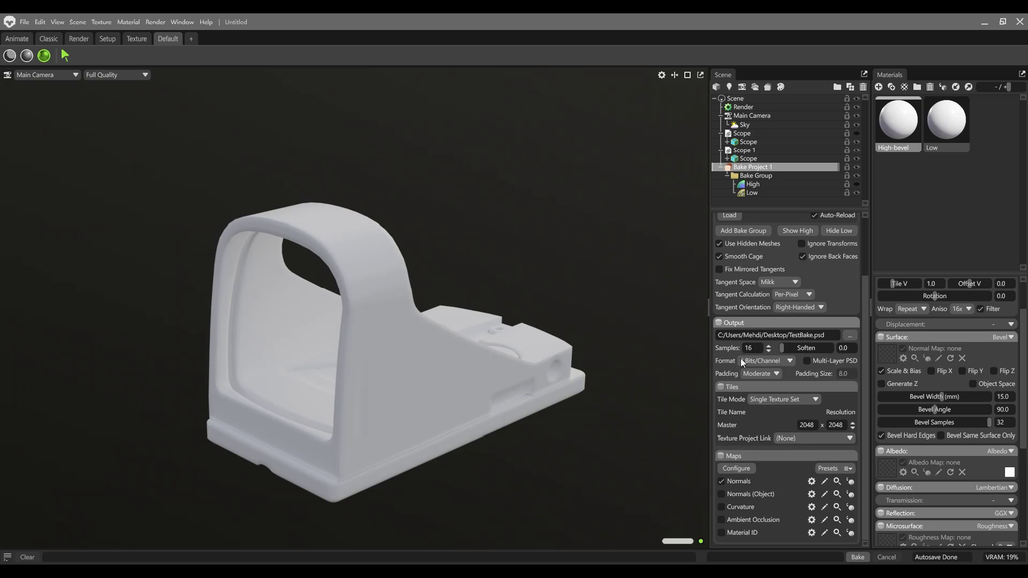
left_click(769, 346)
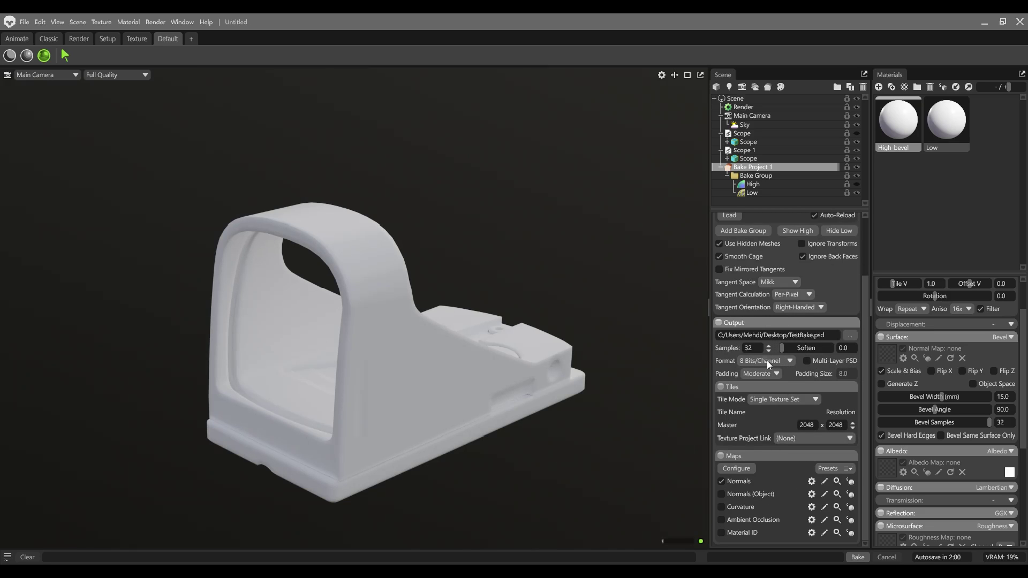
Step: Enable the Curvature and Ambient Occlusion maps for baking and turn on Flip Y for the Normals map
left_click(721, 507)
left_click(720, 520)
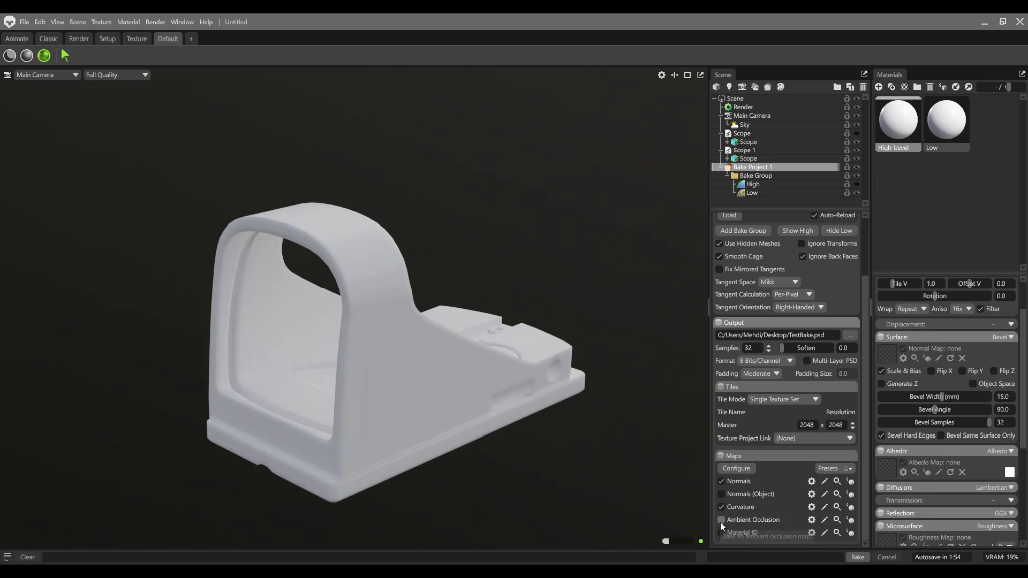
left_click(811, 482)
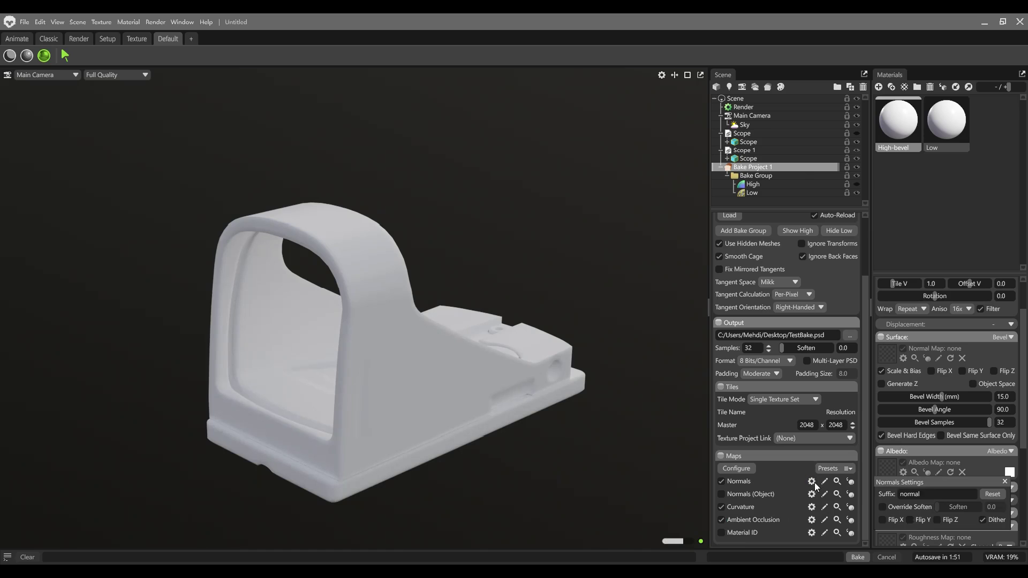
left_click(910, 519)
left_click(1004, 481)
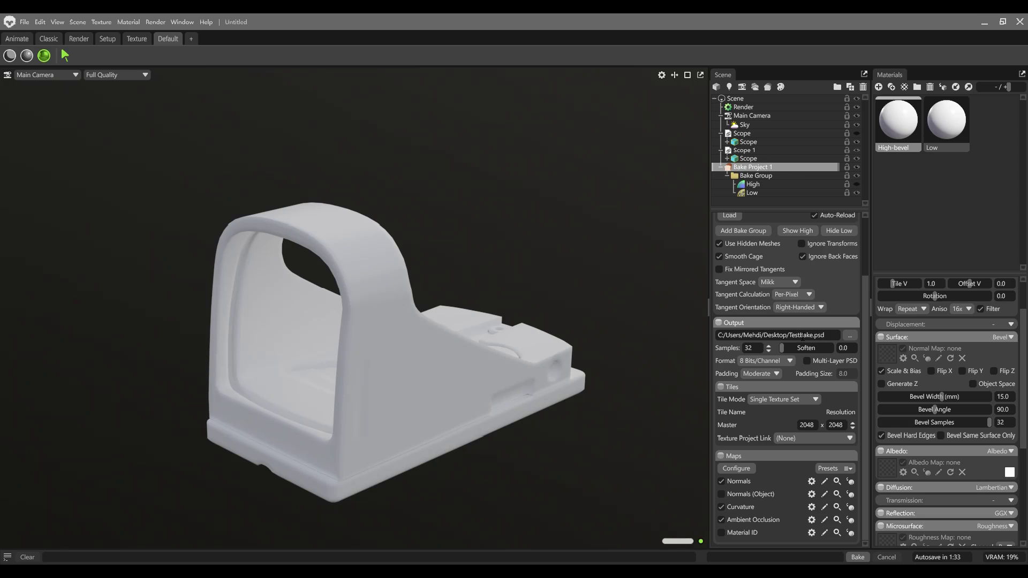
Step: Move Scope 1 into the bake group's High slot and the original Scope into the Low slot
left_click(748, 193)
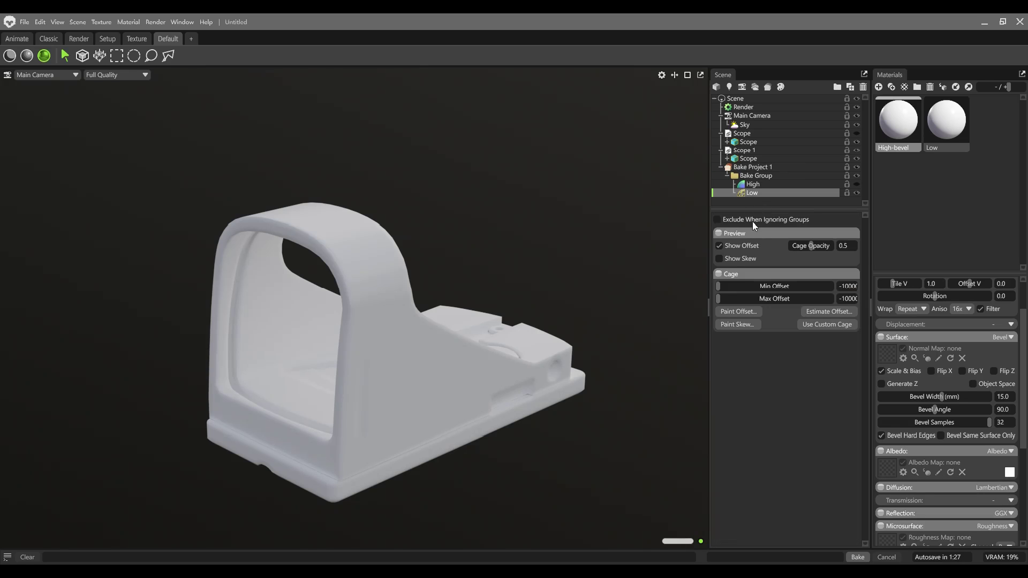
left_click(766, 188)
left_click(749, 151)
left_click_drag(766, 187, 755, 187)
left_click_drag(743, 134, 758, 196)
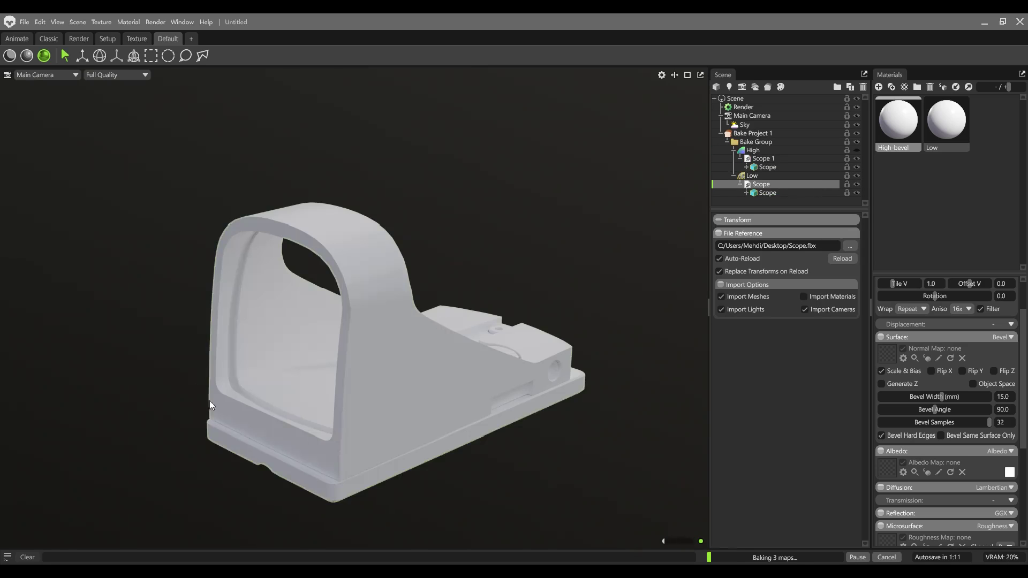
Step: Set the maximum cage offset of the Low bake object to 0.05
left_click(751, 177)
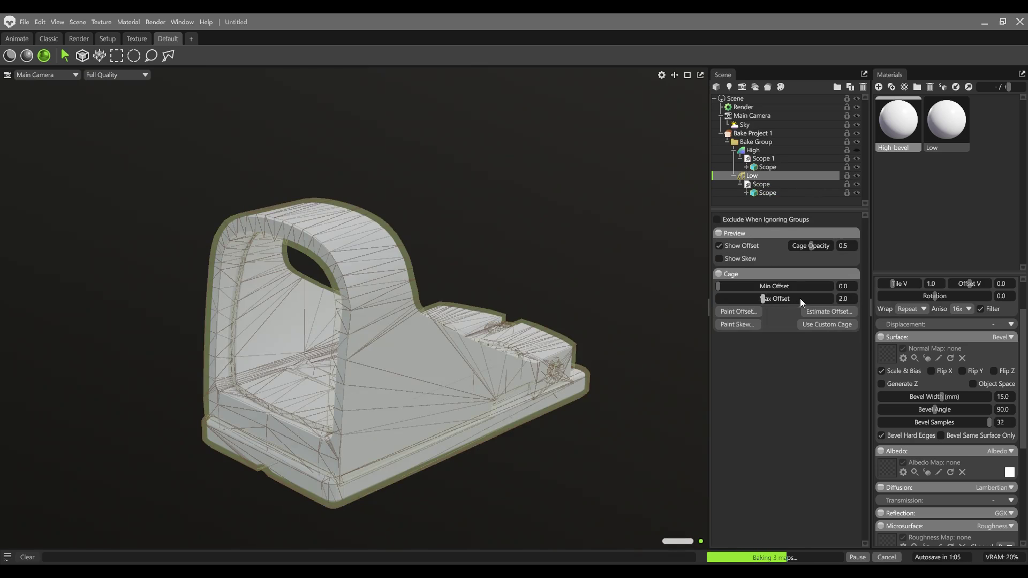
type(".")
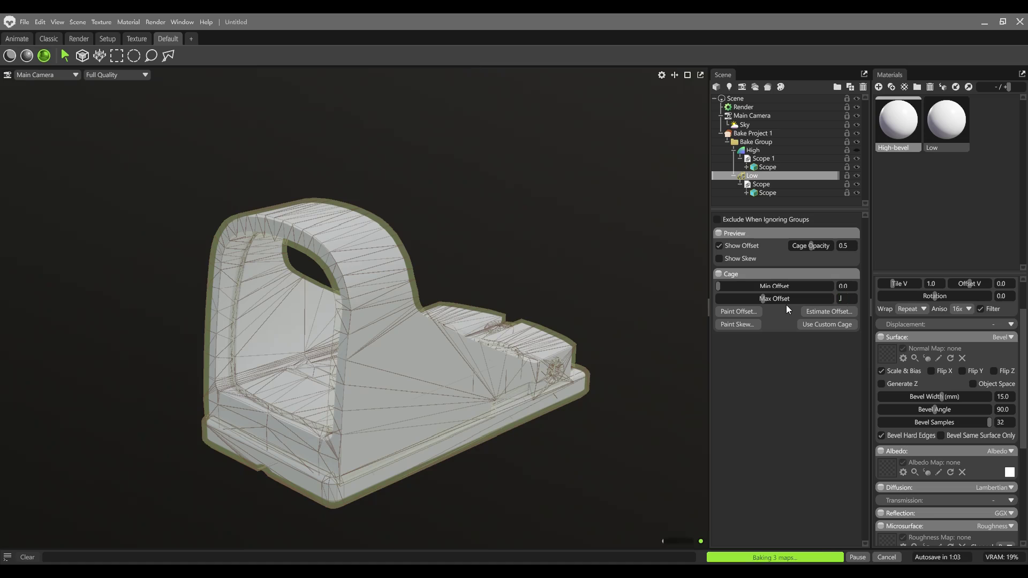
type("05")
key("Return")
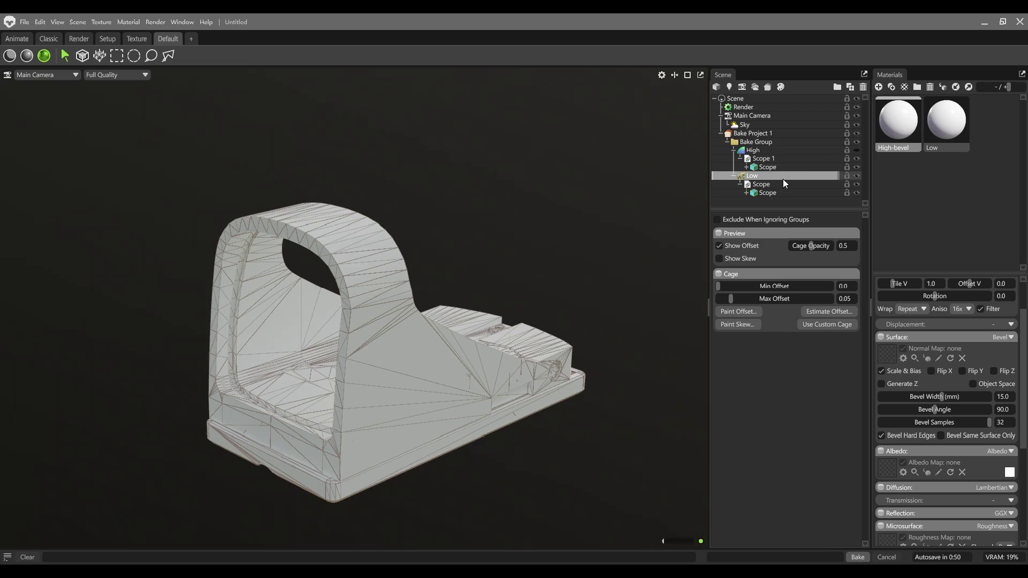
Step: Preview the baked material on the low-poly scope and compare the settings of the Low and High-bevel materials
left_click(749, 133)
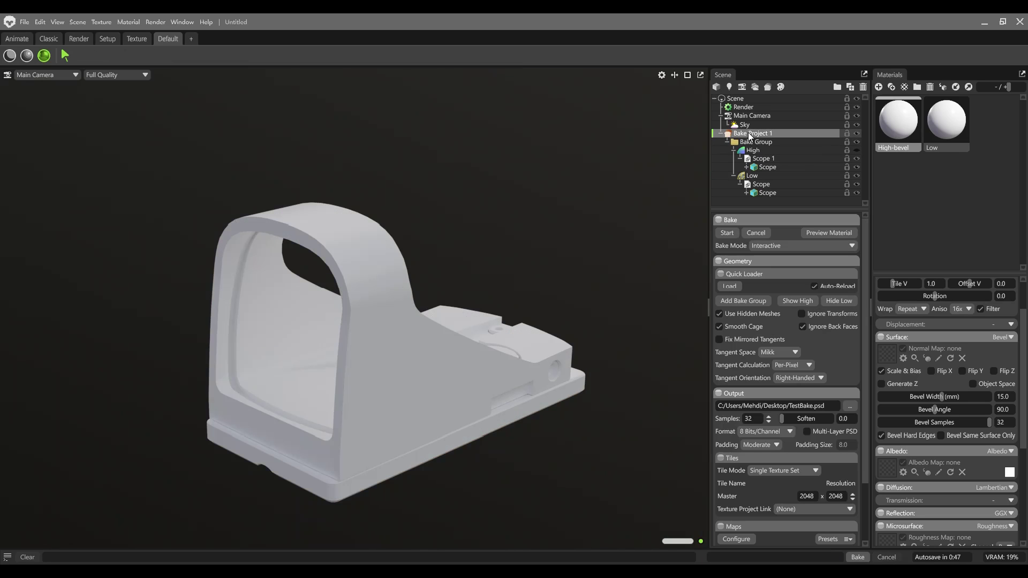
left_click(822, 232)
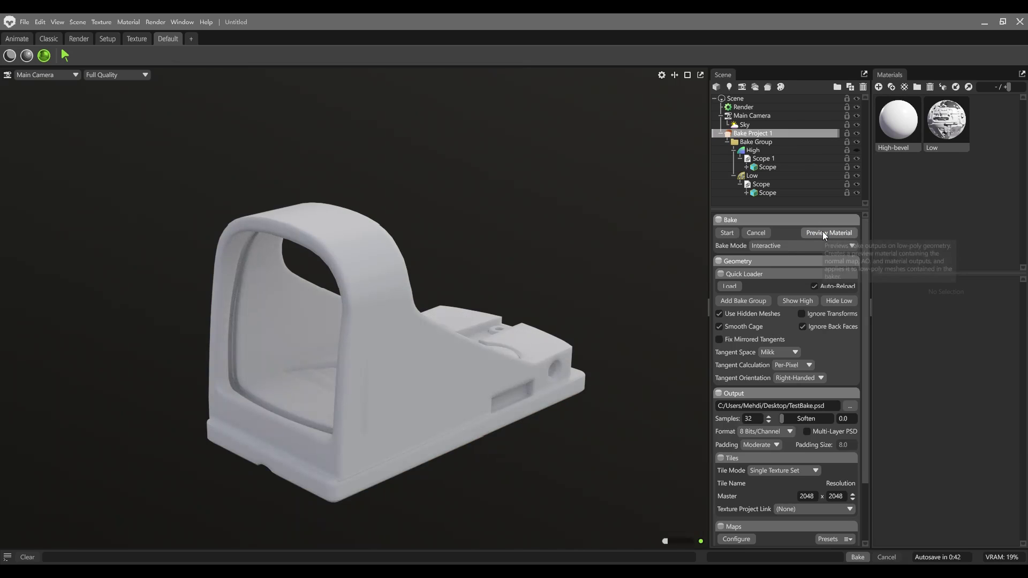
left_click_drag(454, 416, 471, 374)
left_click(965, 120)
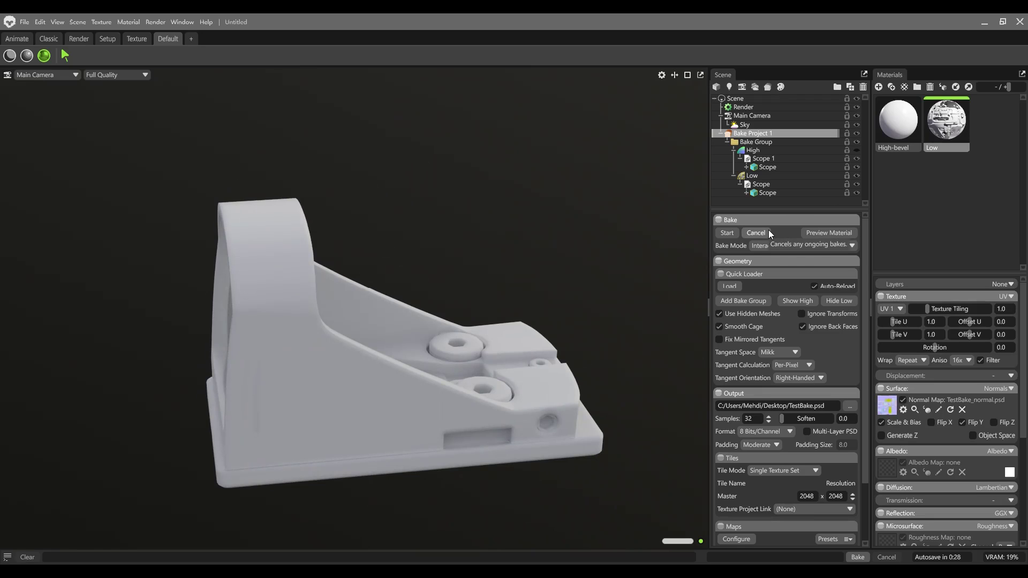
left_click(892, 146)
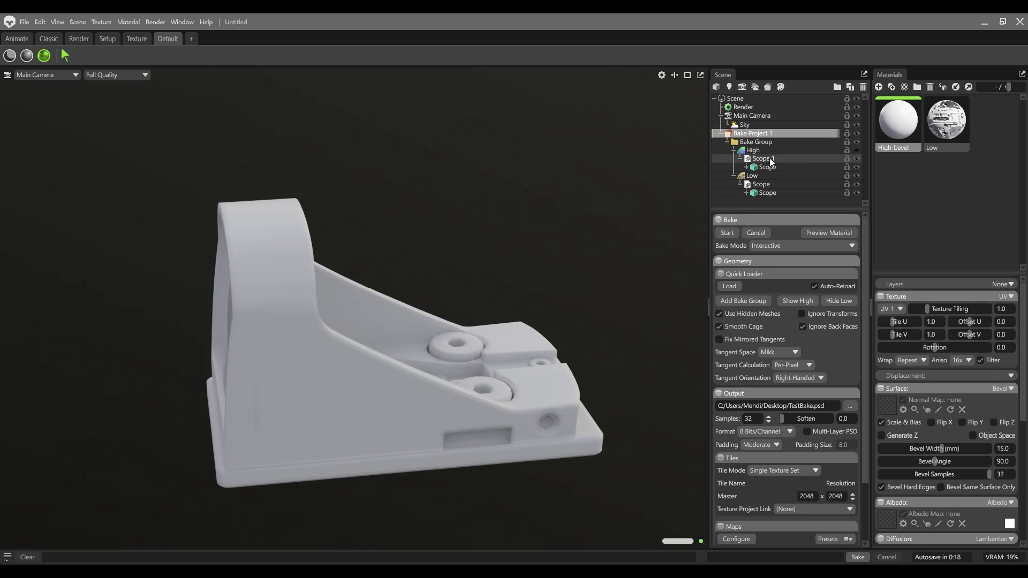
Step: Preview the baked Normals map of Bake Project 1 on the low-poly scope
scroll(795, 339, "down", 3)
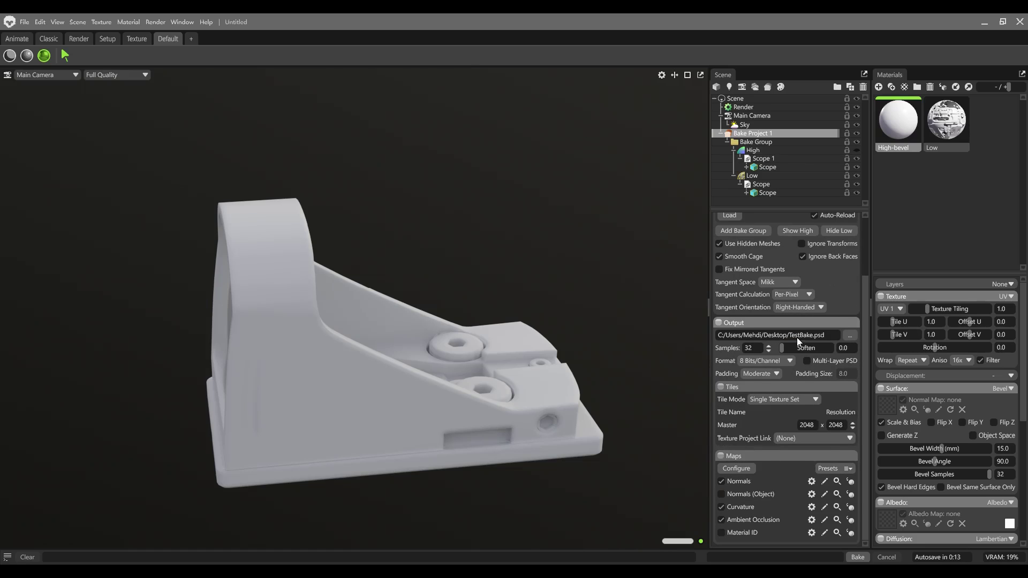
left_click(850, 483)
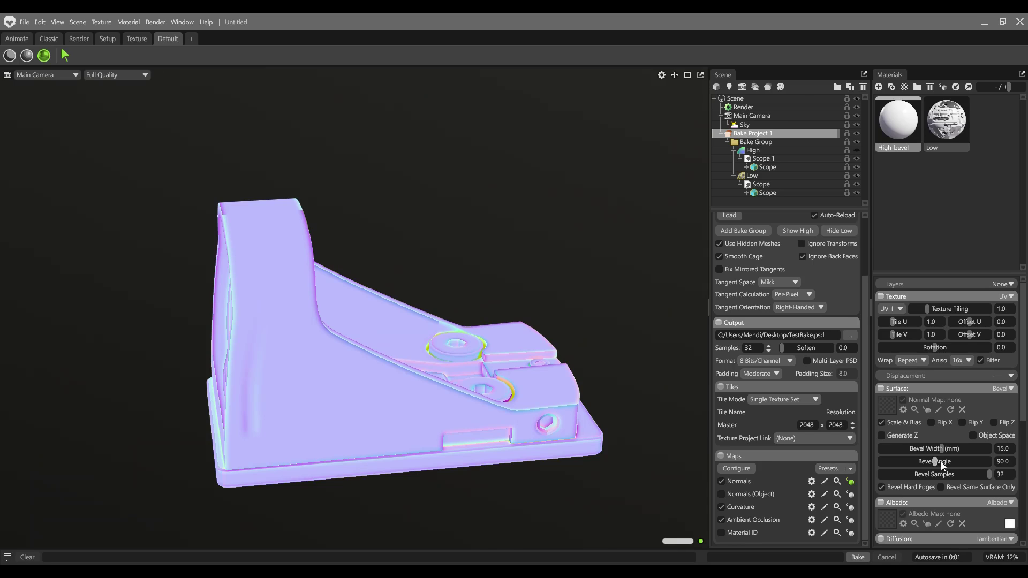
Step: Try narrower and wider bevel widths on the High-bevel material while previewing the Normals map
left_click_drag(941, 449, 930, 452)
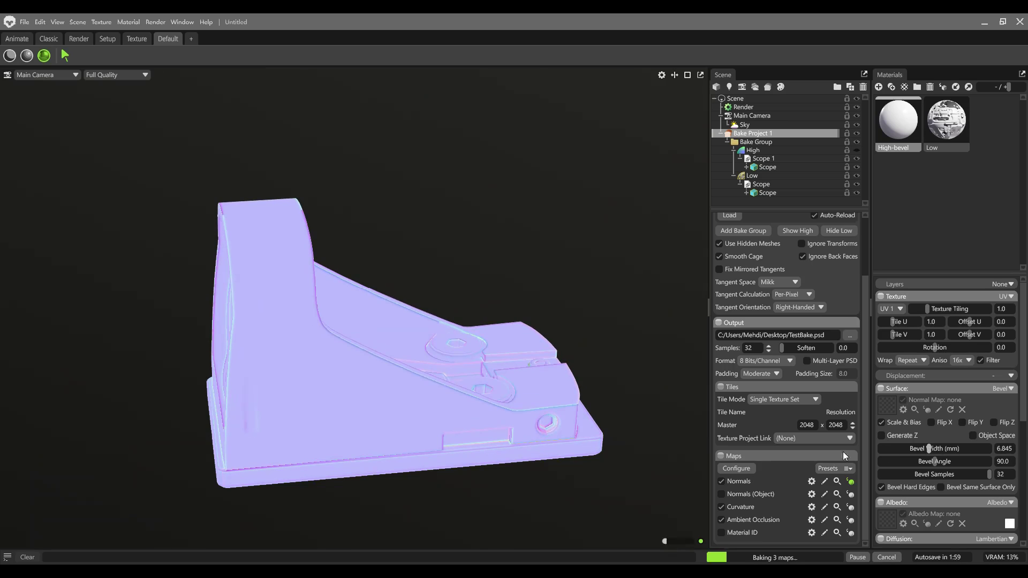
left_click_drag(930, 449, 950, 449)
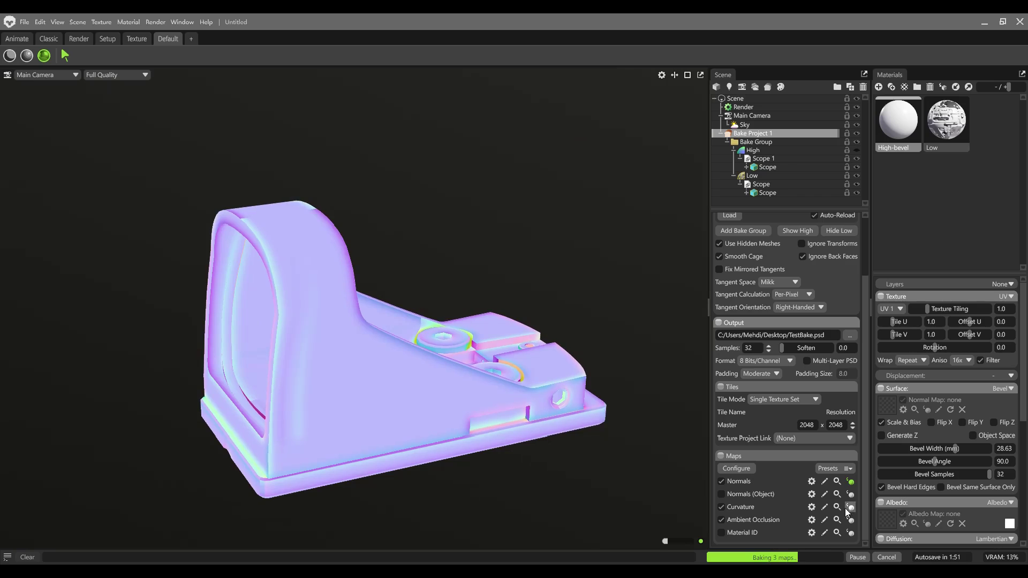
left_click_drag(904, 447, 927, 449)
left_click(850, 482)
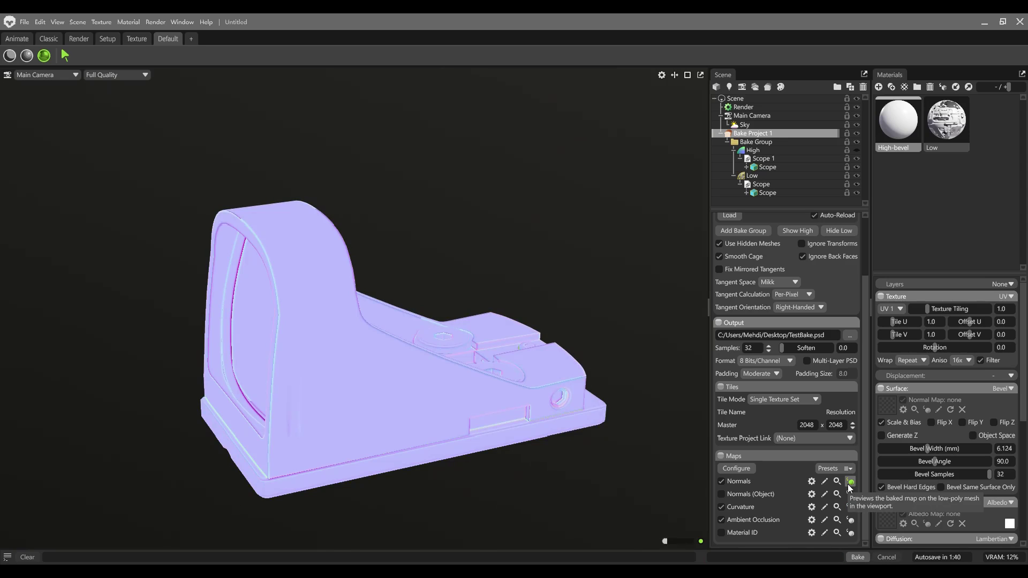
Step: Set the High-bevel material's bevel width to 12 mm and start baking the maps
left_click(997, 448)
type("12")
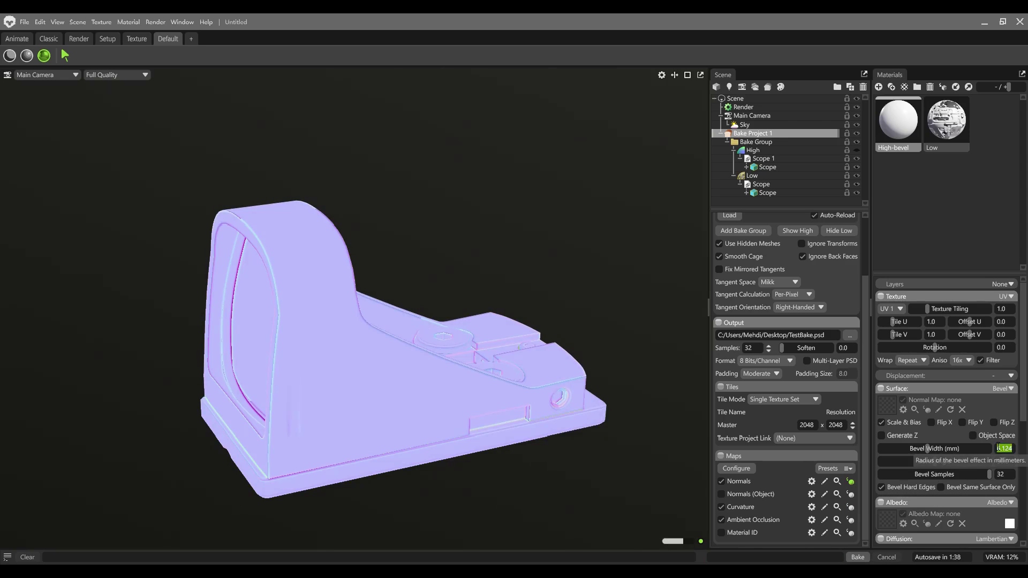
key("Return")
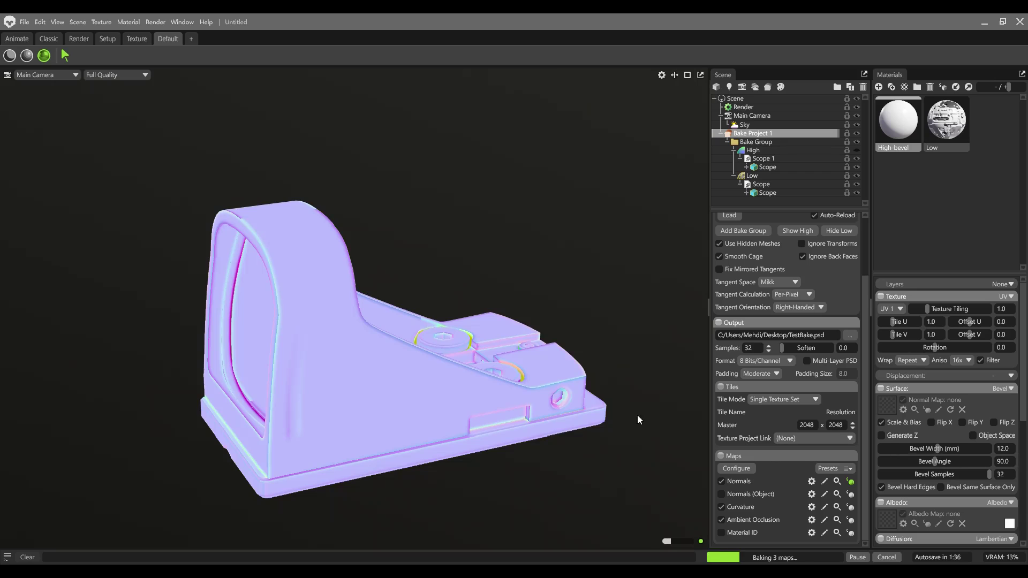
left_click_drag(431, 450, 348, 431)
scroll(733, 300, "up", 3)
left_click(727, 232)
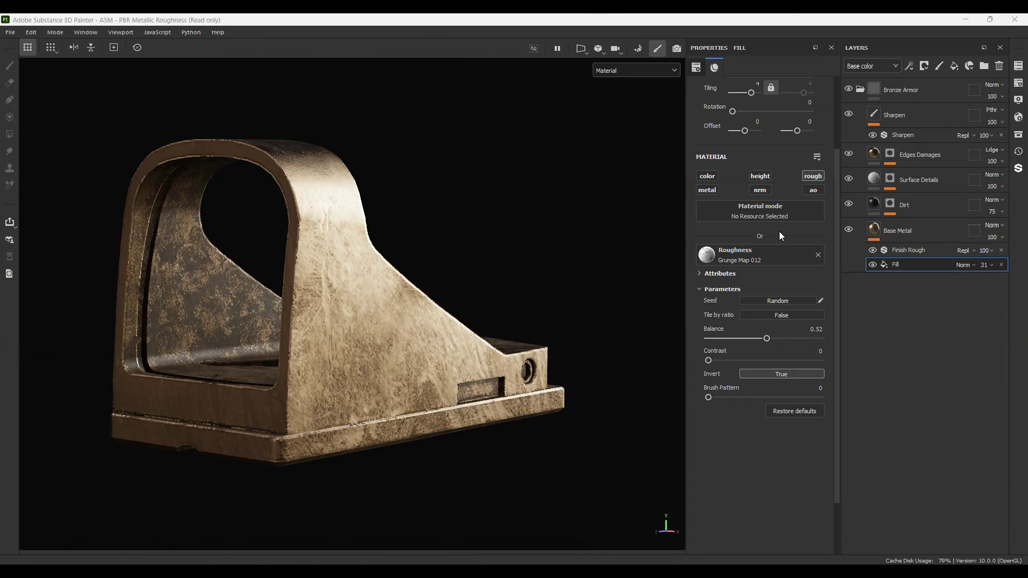
Step: In Substance 3D Painter's texture set settings, replace the scope's Normal, Curvature and Ambient occlusion mesh maps with the TestBake maps
left_click(1017, 100)
left_click(1016, 83)
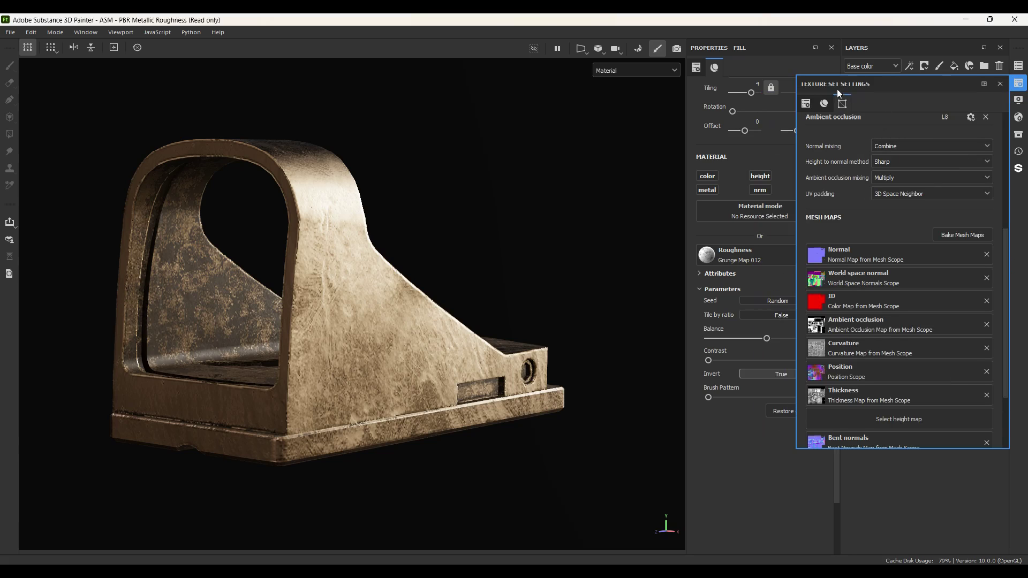
scroll(891, 269, "down", 2)
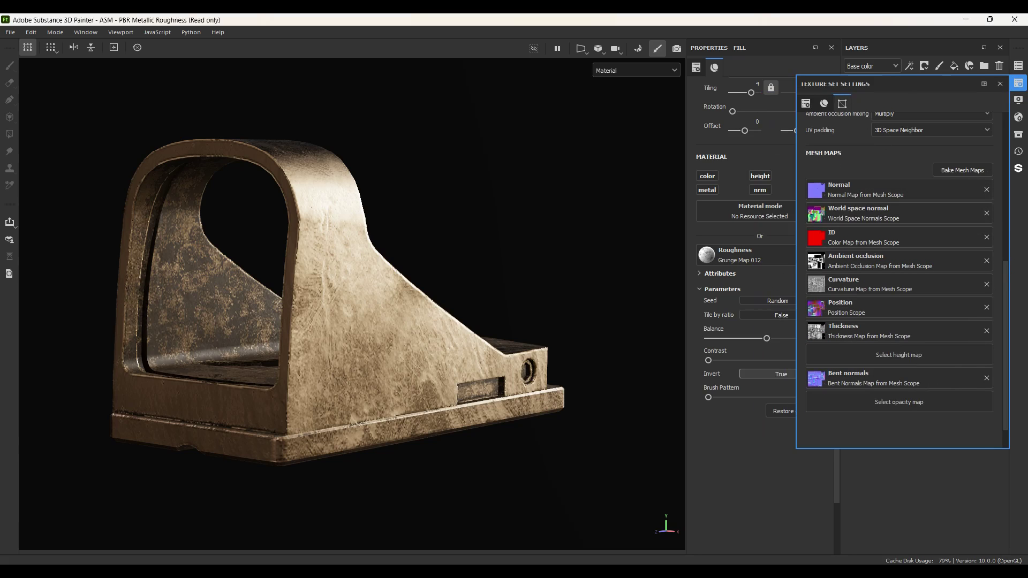
mouse_move(1027, 209)
left_mouse_down()
mouse_move(859, 205)
mouse_move(873, 190)
left_mouse_up()
left_click_drag(1027, 257, 878, 292)
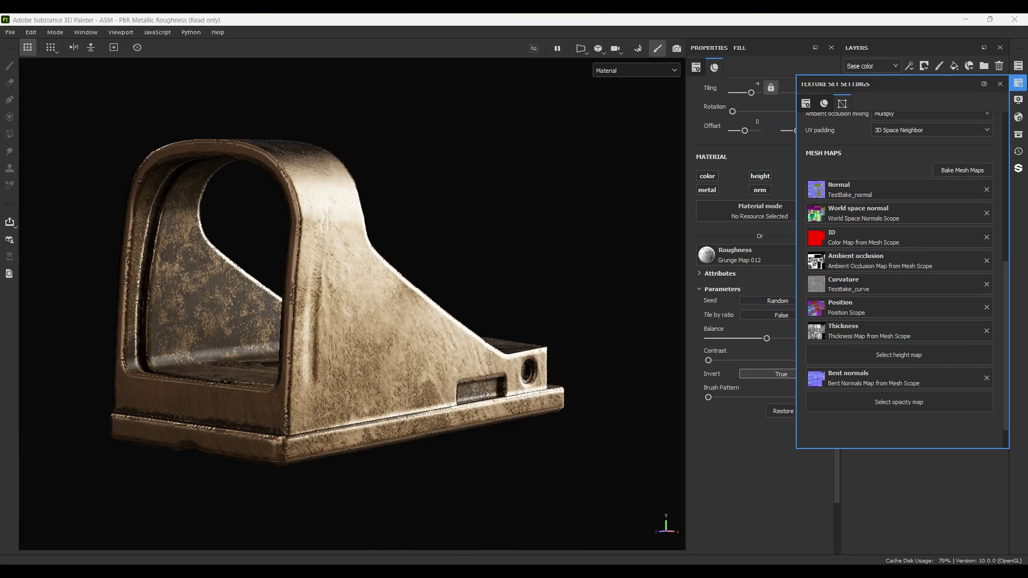
left_click_drag(1027, 267, 859, 269)
left_click_drag(1027, 321, 866, 328)
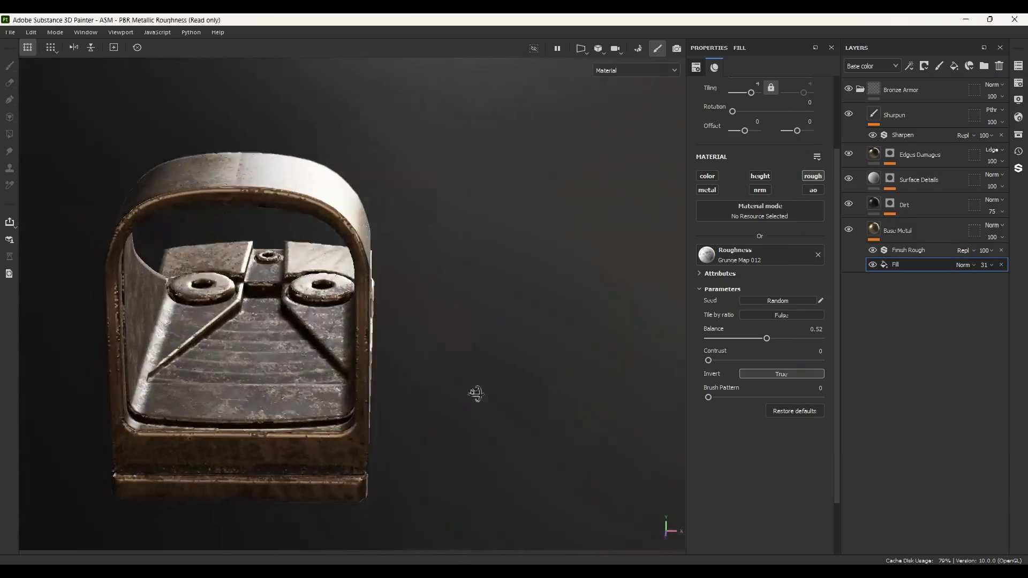
Step: Inspect the bronze-textured scope and its edge wear from several angles
left_click_drag(471, 391, 82, 259, "alt")
right_click_drag(82, 259, 481, 341, "alt")
left_click_drag(481, 342, 364, 270, "alt")
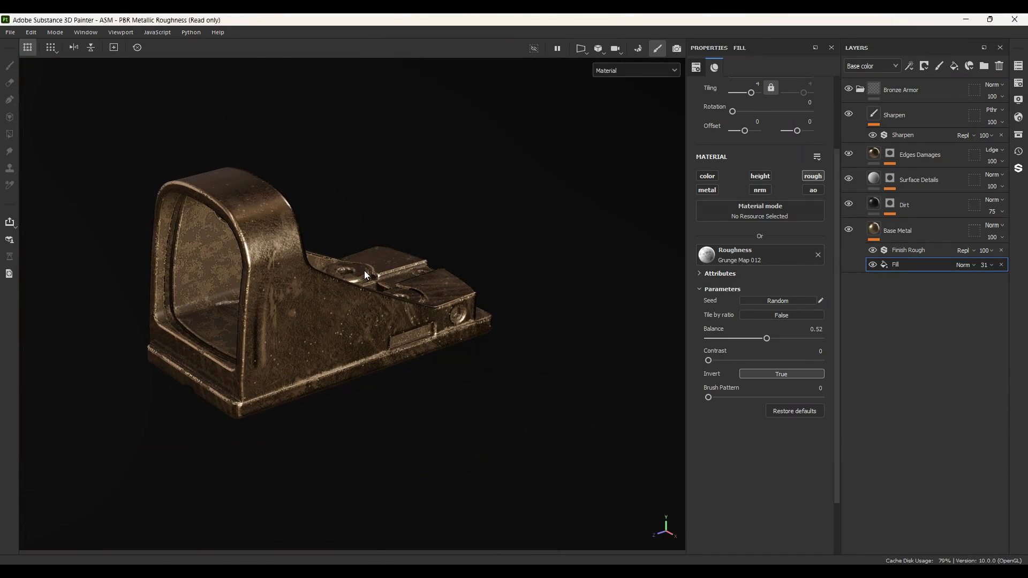